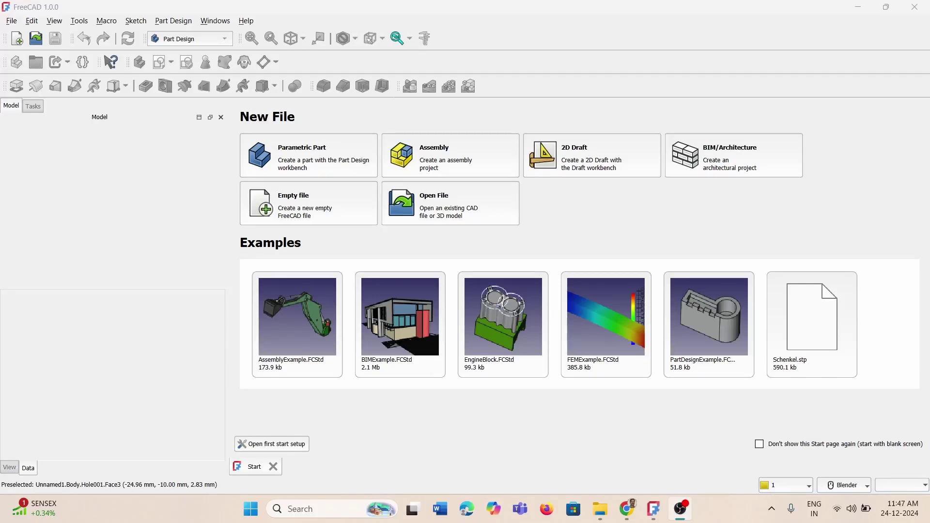
Create a new Parametric Part document from the Start page
left_click(16, 40)
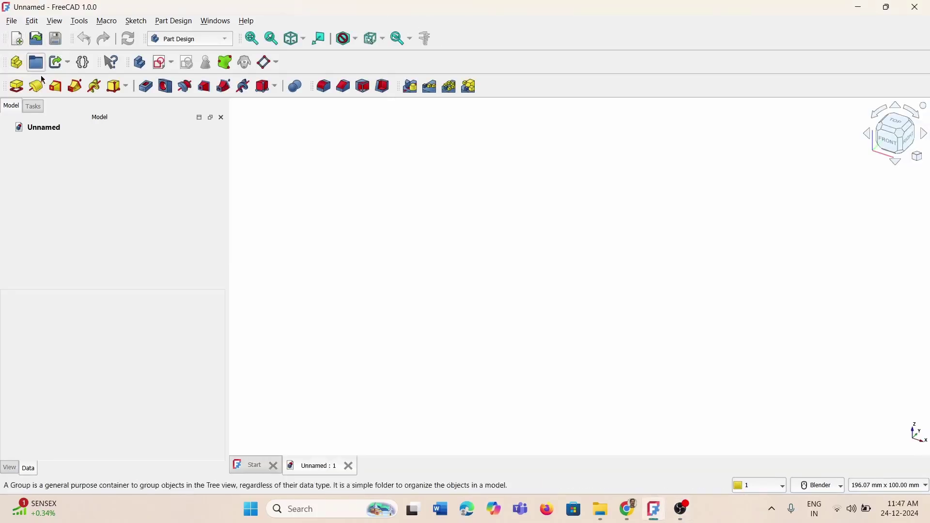
Start a sketch on the XZ plane and anchor a rectangle corner at the origin
left_click(162, 65)
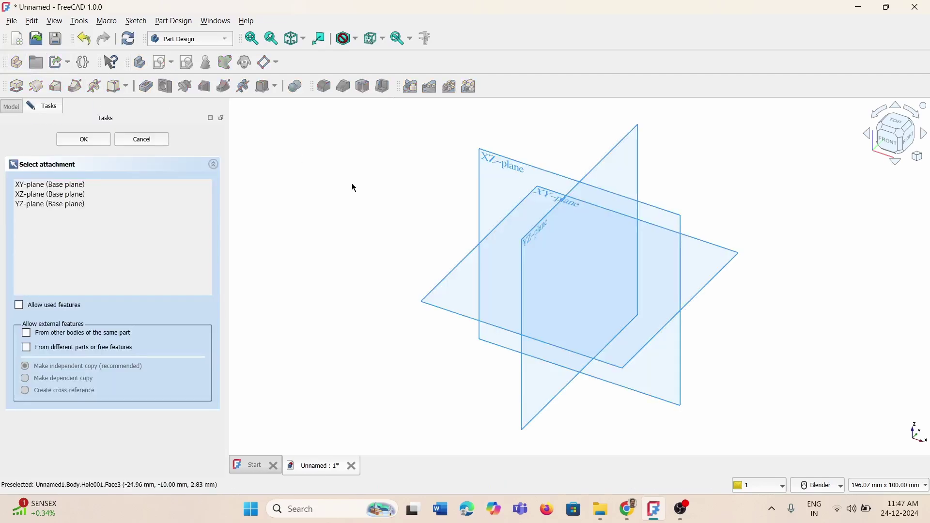
left_click(672, 214)
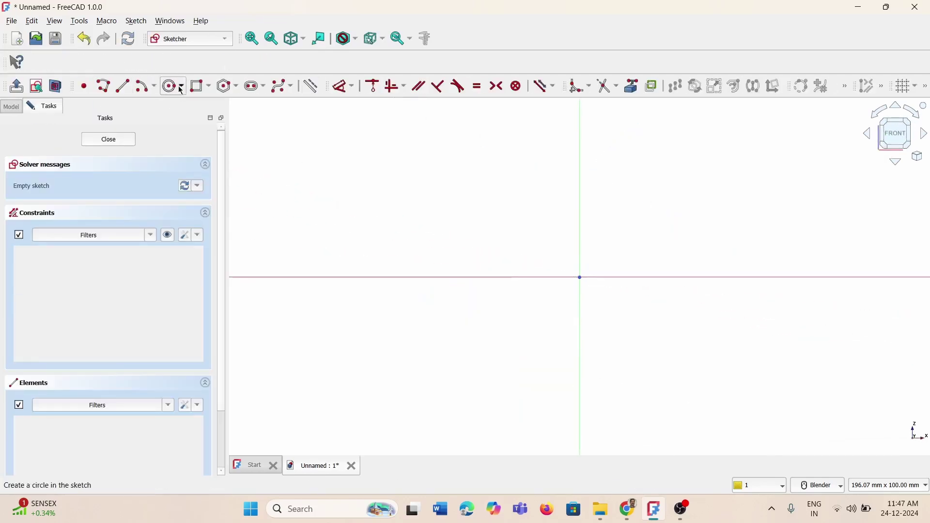
left_click(198, 86)
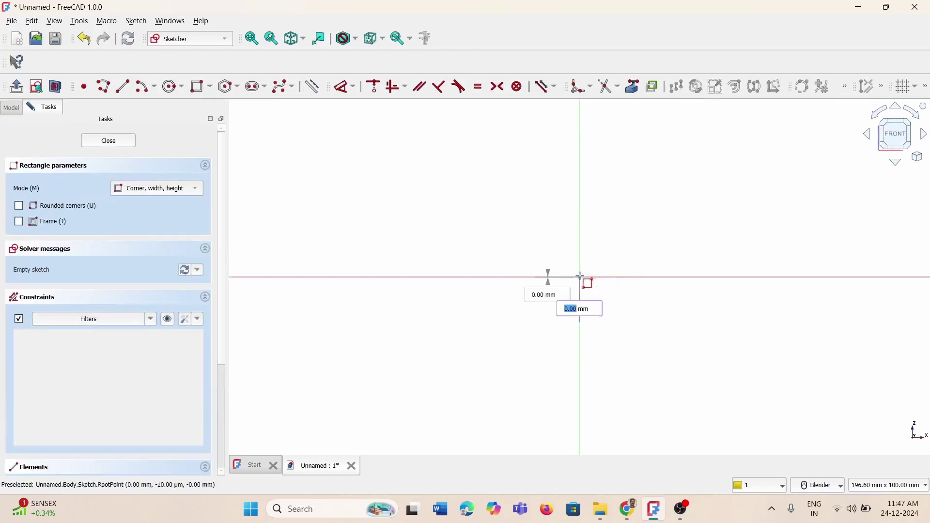
left_click(580, 277)
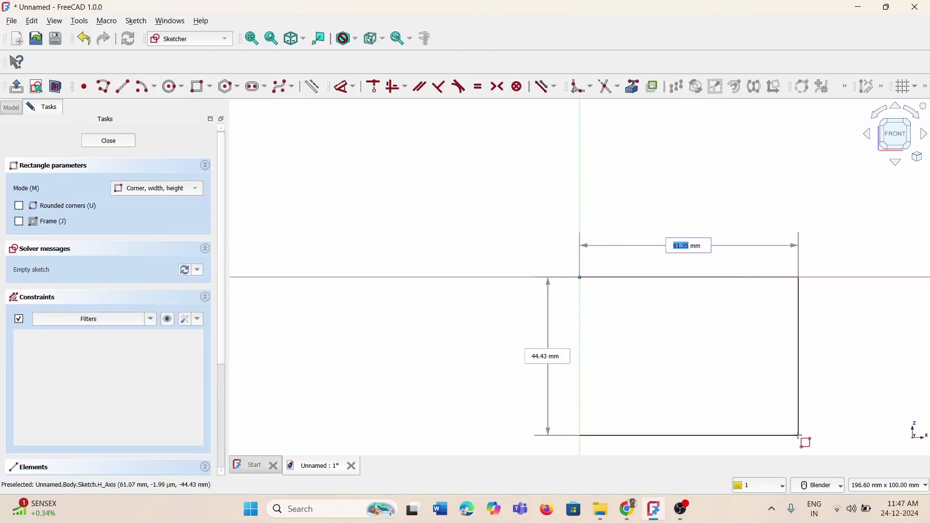
Size the rectangle to 100 mm height and 200 mm width
key("Tab")
type("100")
key("Return")
key("Tab")
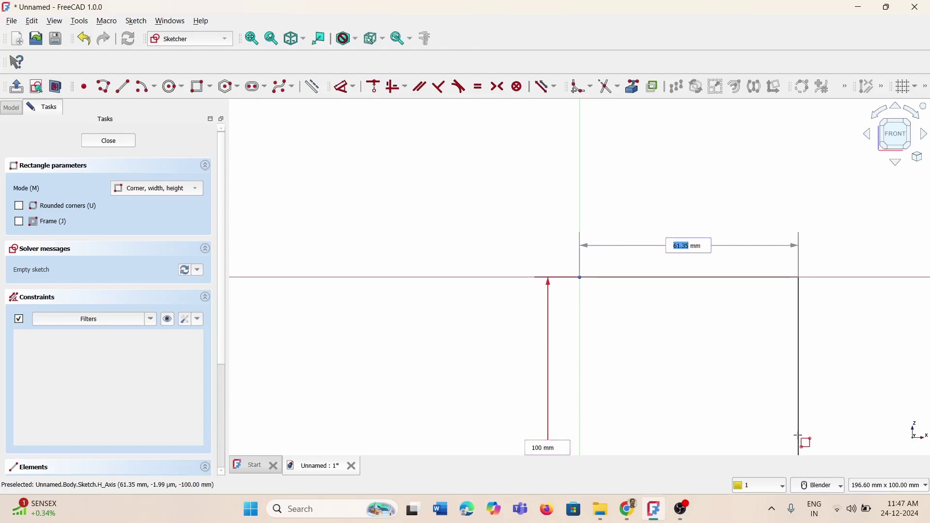
type("200")
key("Return")
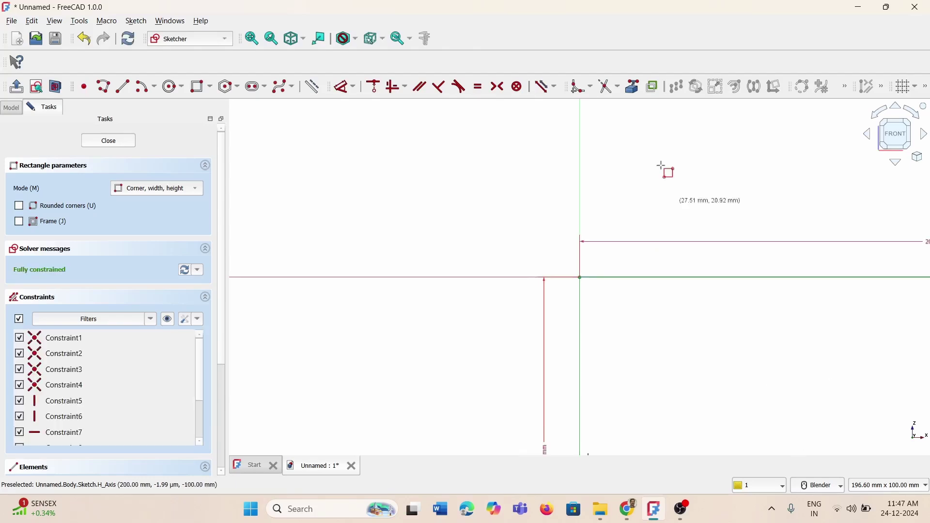
Close the rectangle sketch and pad it 50 mm into a solid block
left_click(108, 141)
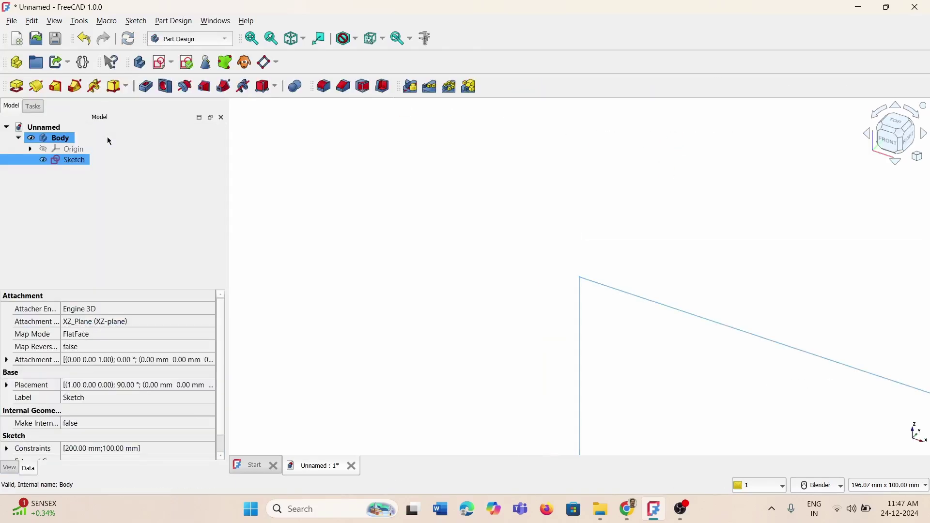
scroll(386, 236, "down", 5)
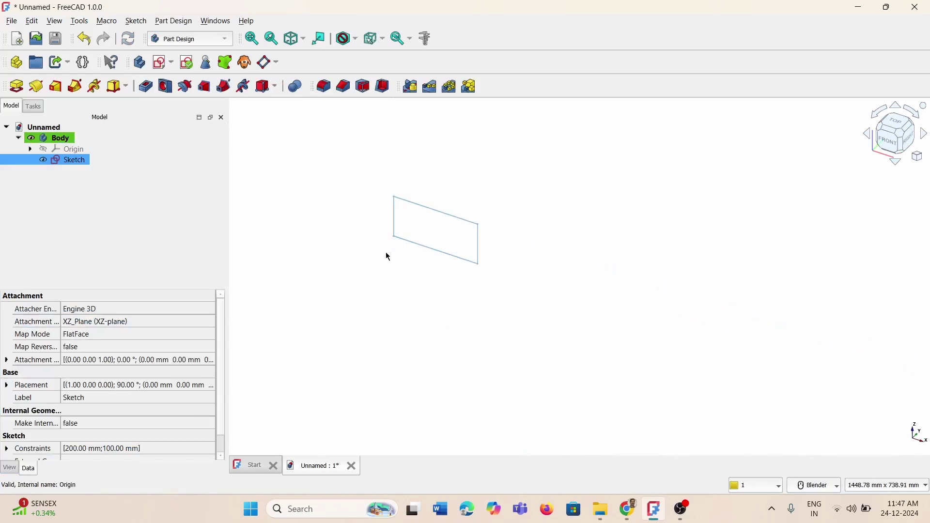
scroll(388, 256, "up", 3)
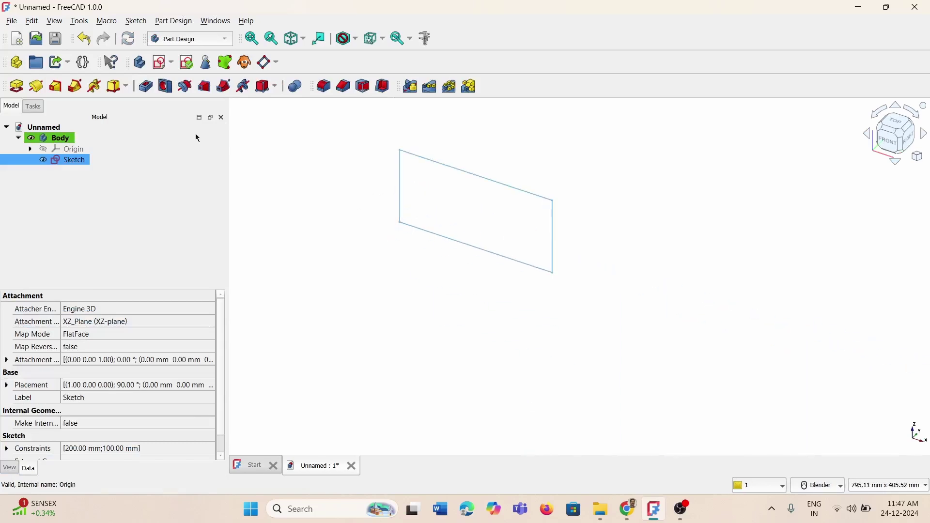
left_click(16, 87)
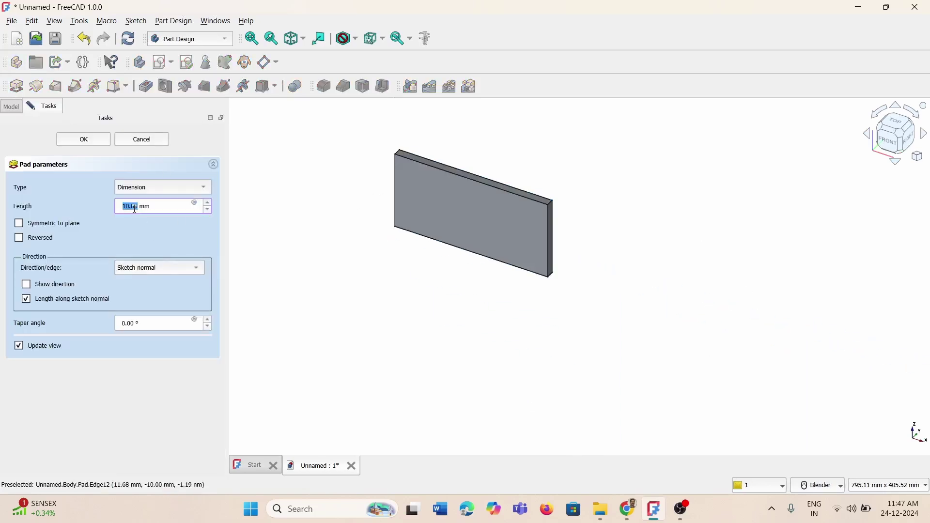
type("50")
key("Return")
key("3")
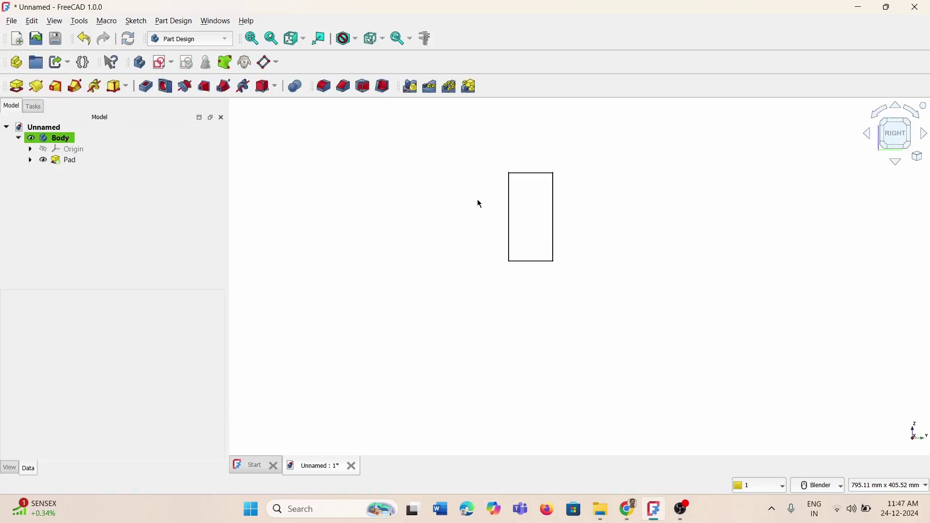
middle_click_drag(479, 206, 633, 357)
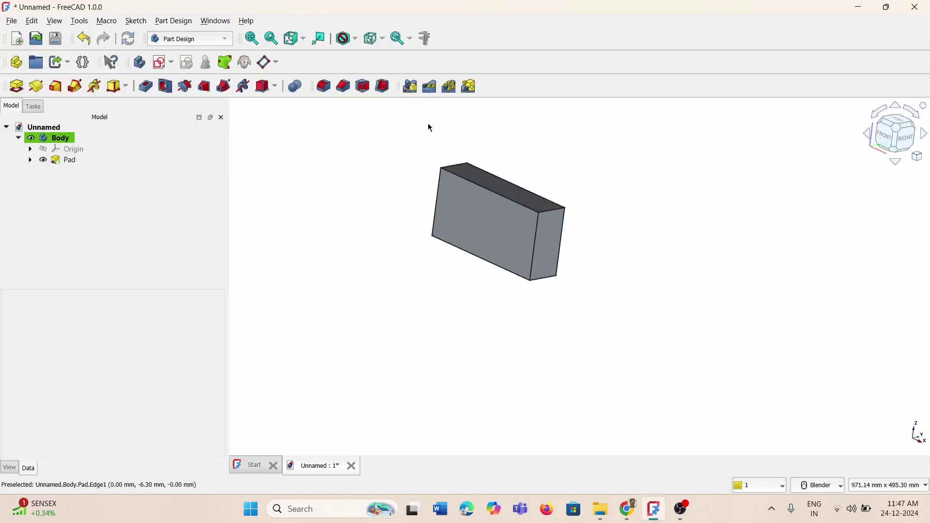
scroll(428, 123, "up", 1)
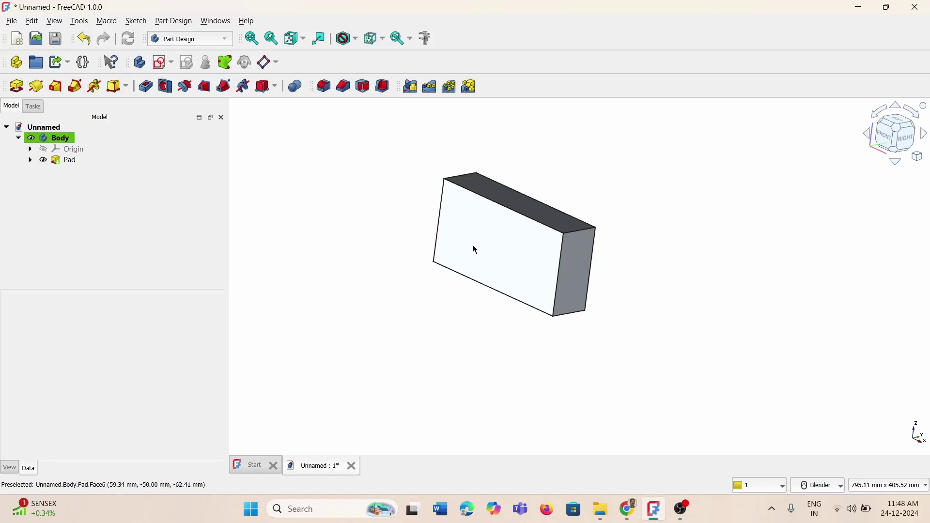
Create Sketch001 on a block face containing one small circle
left_click(160, 67)
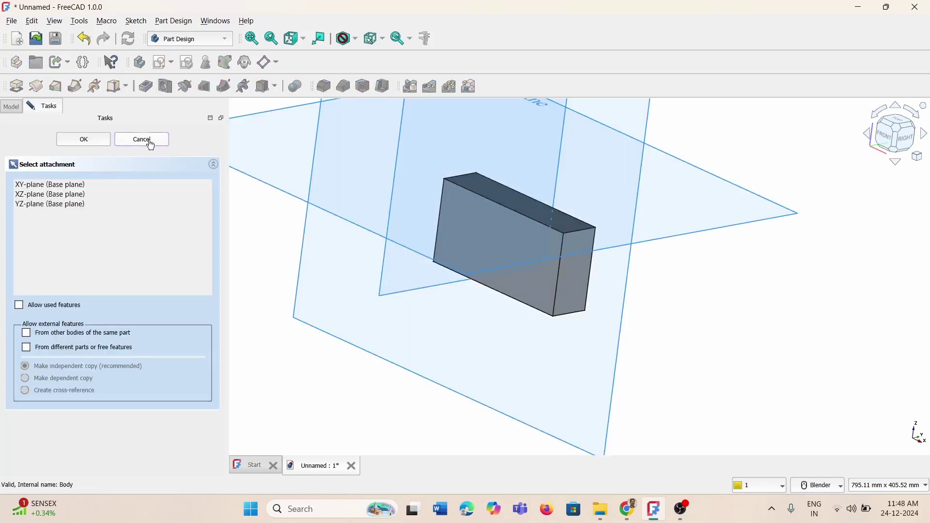
left_click(142, 139)
left_click(520, 243)
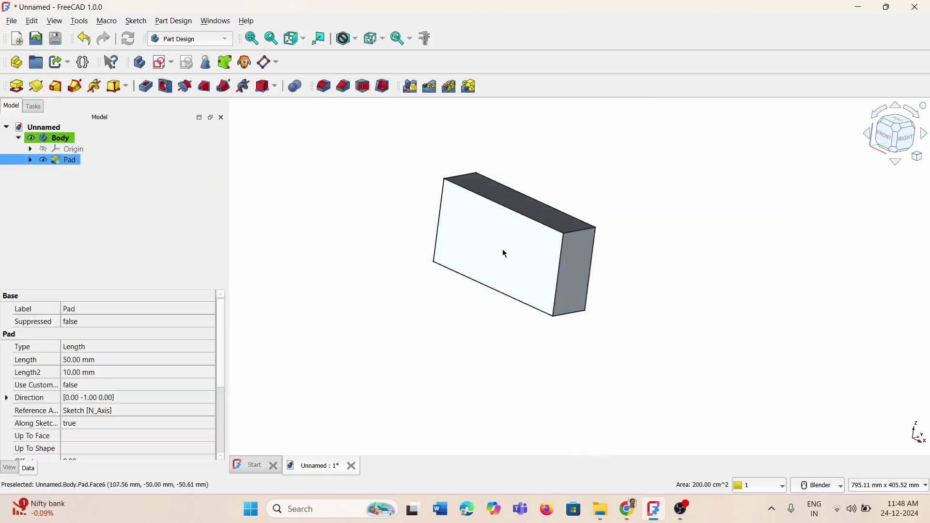
left_click(162, 67)
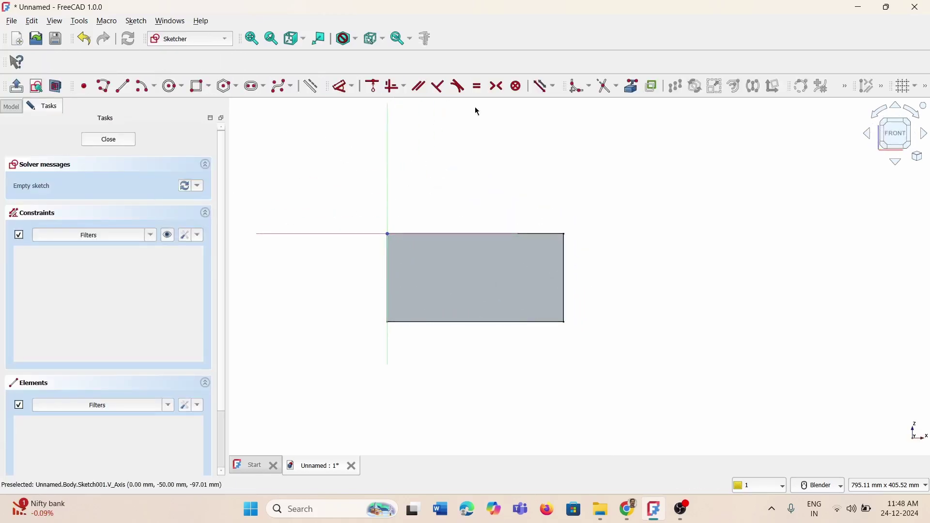
left_click(172, 86)
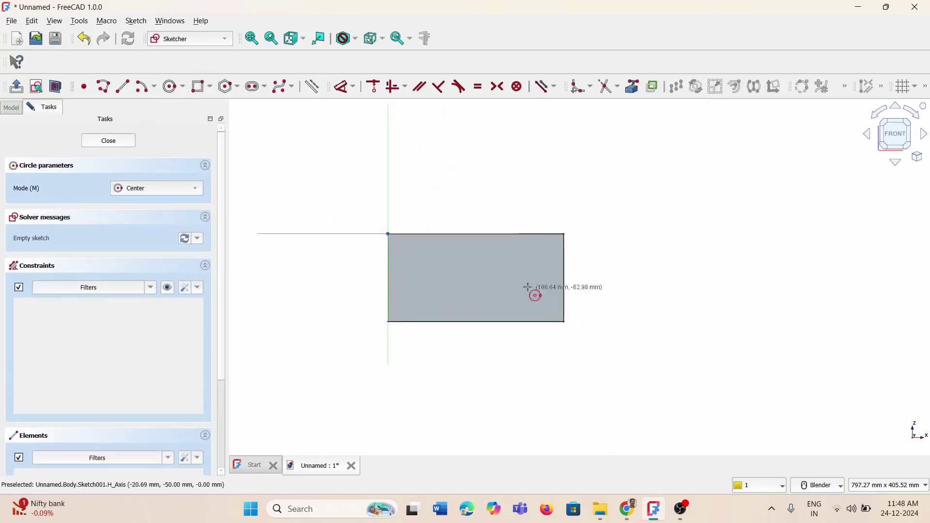
left_click(462, 268)
left_click(469, 273)
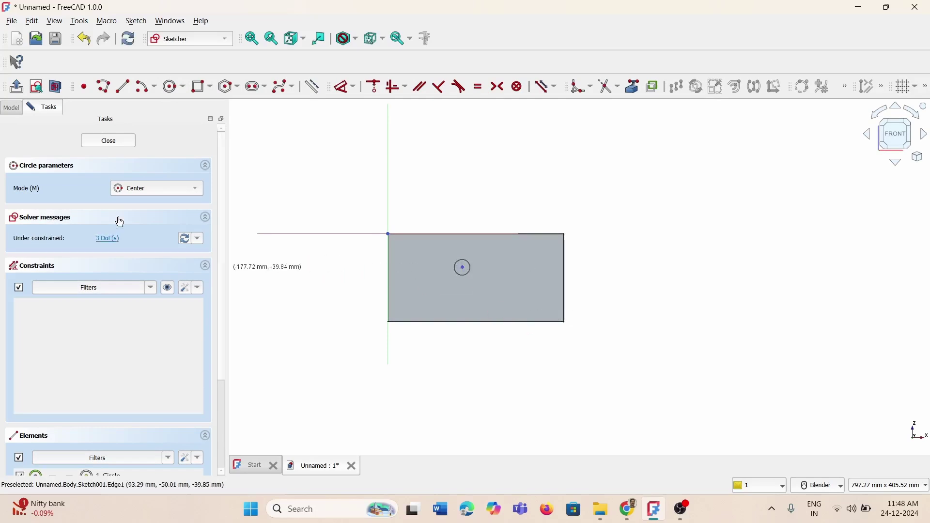
left_click(103, 143)
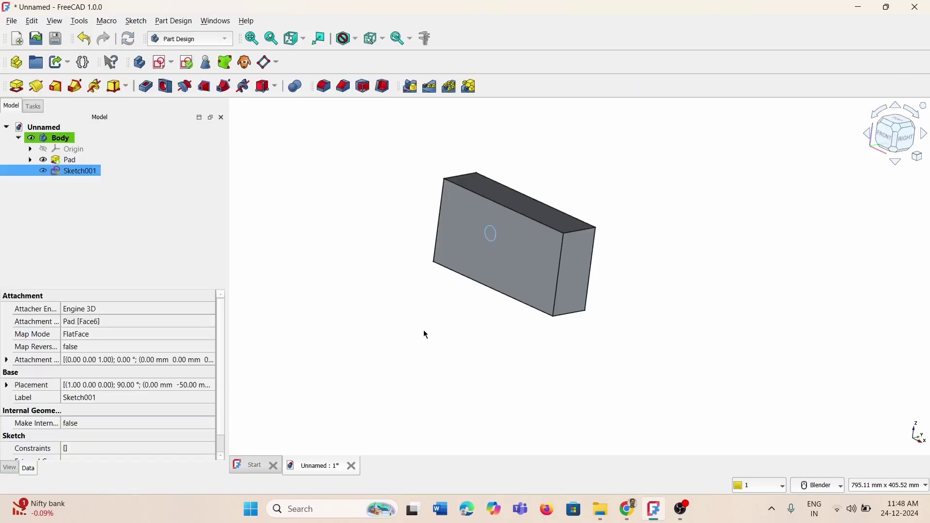
Create Sketch002 on the top face with a second circle beside the first
middle_click_drag(427, 339, 472, 307)
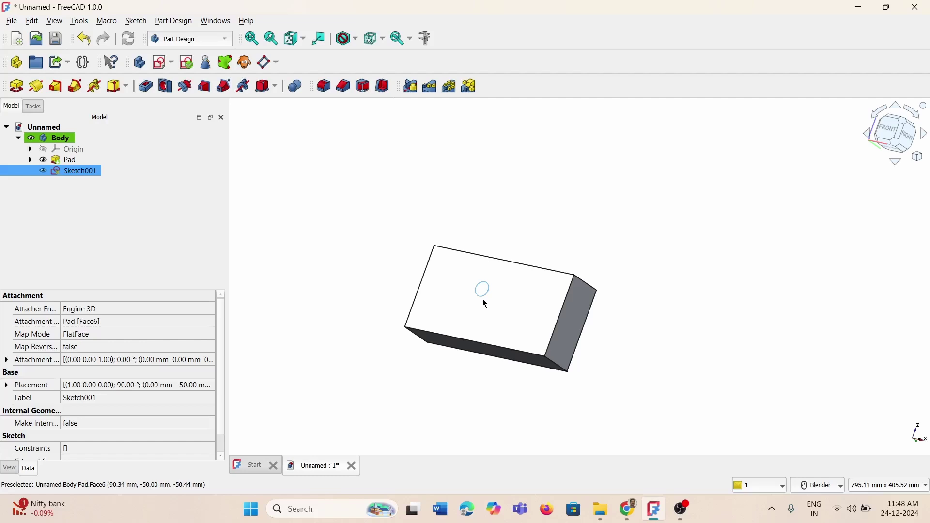
left_click(511, 313)
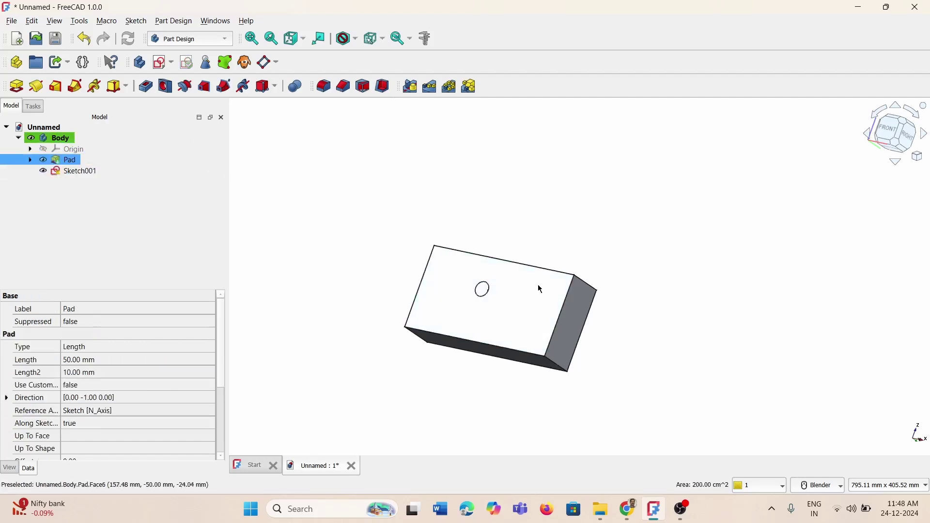
left_click(159, 64)
left_click(172, 86)
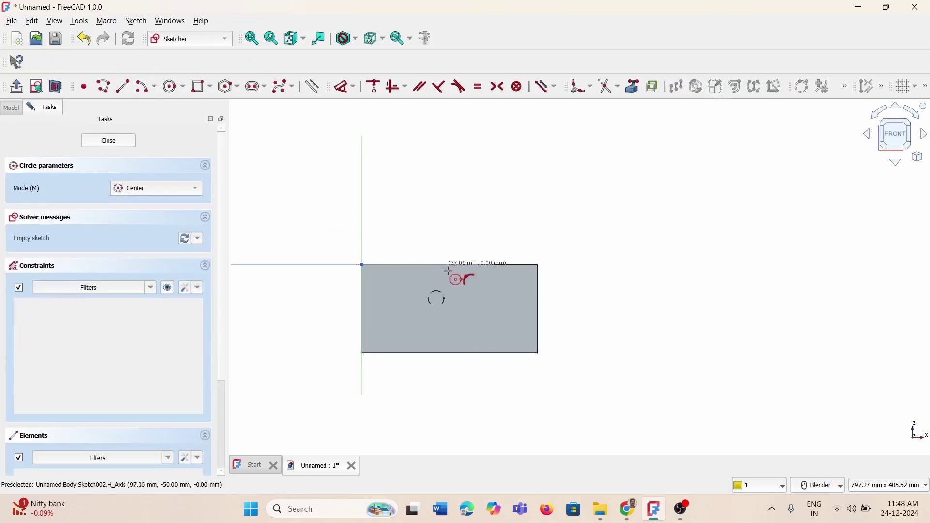
left_click(495, 314)
left_click(508, 319)
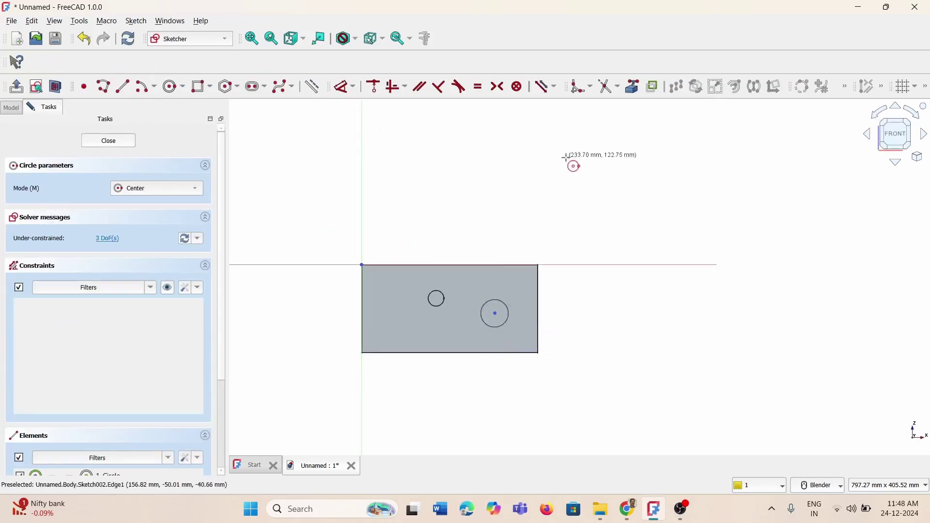
mouse_move(562, 162)
middle_mouse_down()
mouse_move(536, 306)
mouse_move(538, 271)
mouse_move(540, 285)
middle_mouse_up()
scroll(539, 270, "down", 5)
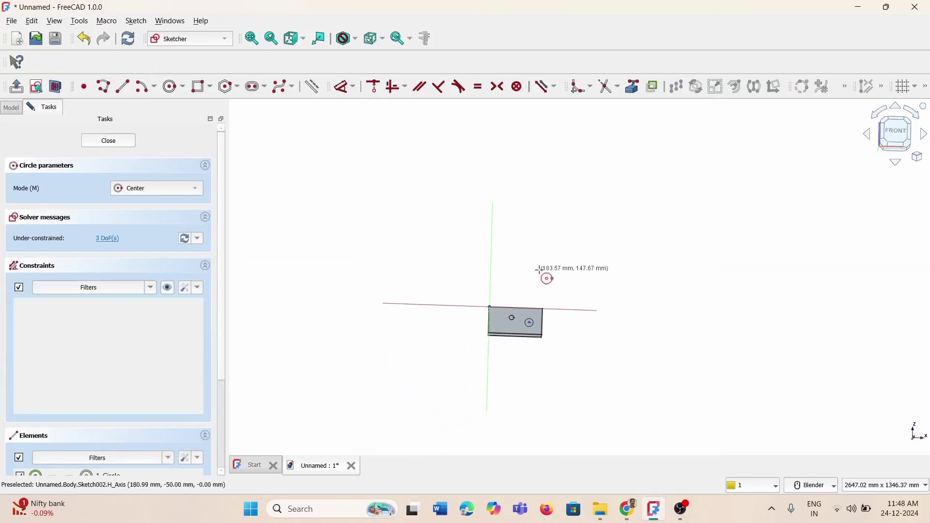
left_click(108, 141)
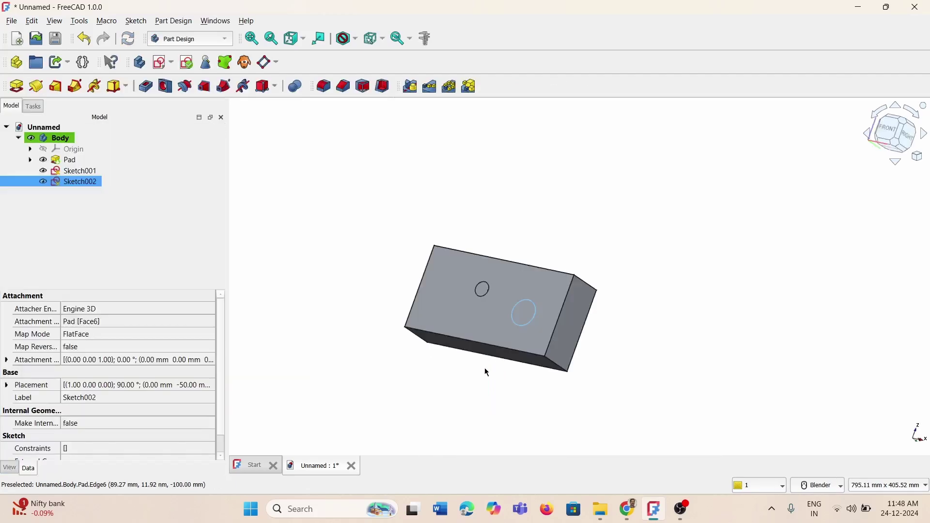
Rename Sketch001 to Hole1
left_click(87, 174)
left_click(89, 179)
left_click(87, 175)
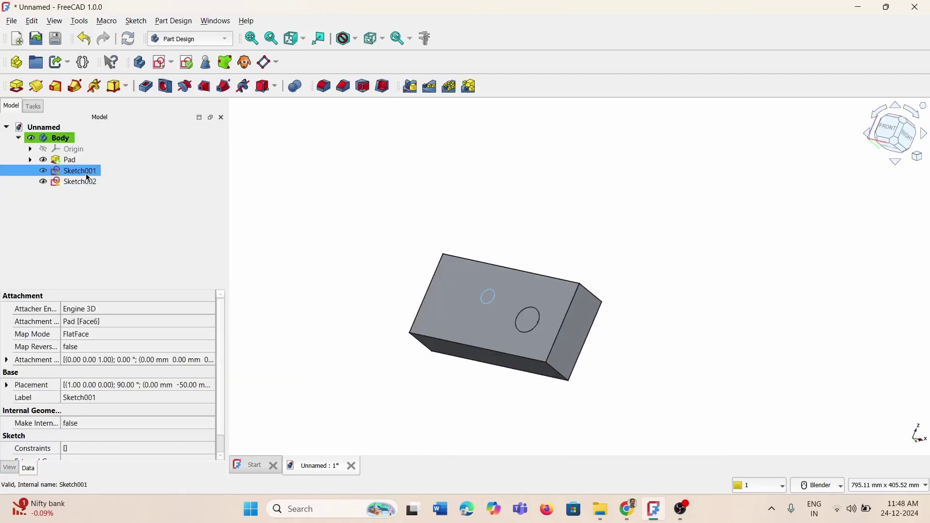
right_click(88, 178)
left_click(138, 393)
type("C")
type("Hole1")
key("Return")
Rename Sketch002 to Hole2 and leave Hole2 selected
left_click(85, 182)
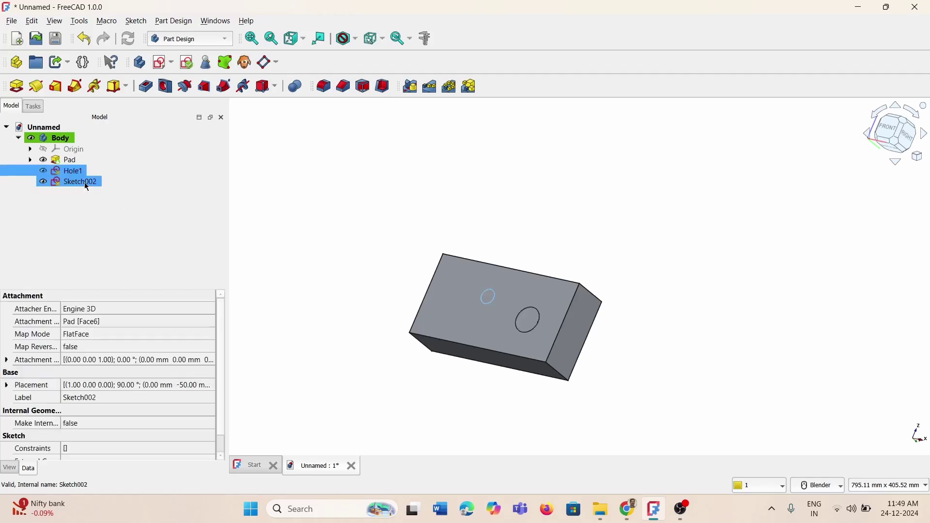
left_click(79, 185)
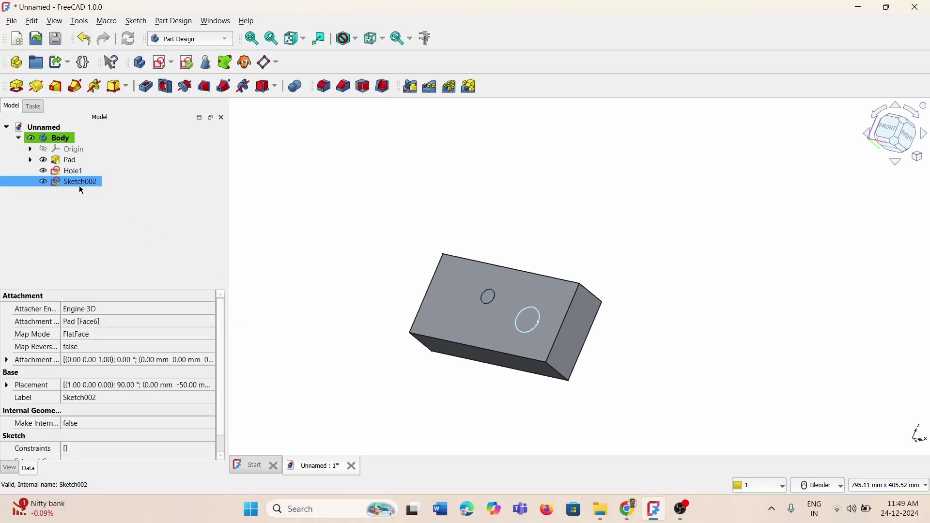
type("Hole2")
left_click(103, 236)
left_click(72, 171)
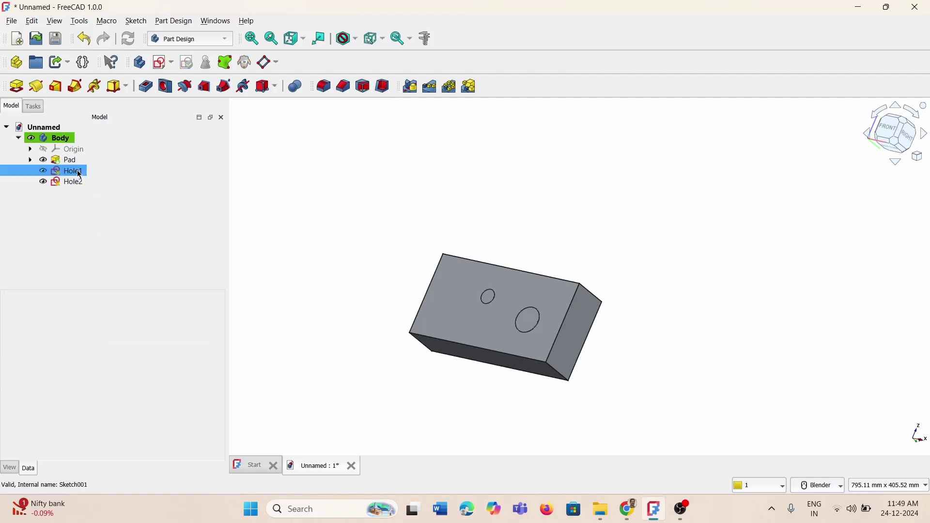
left_click(75, 183, "ctrl")
left_click(127, 240)
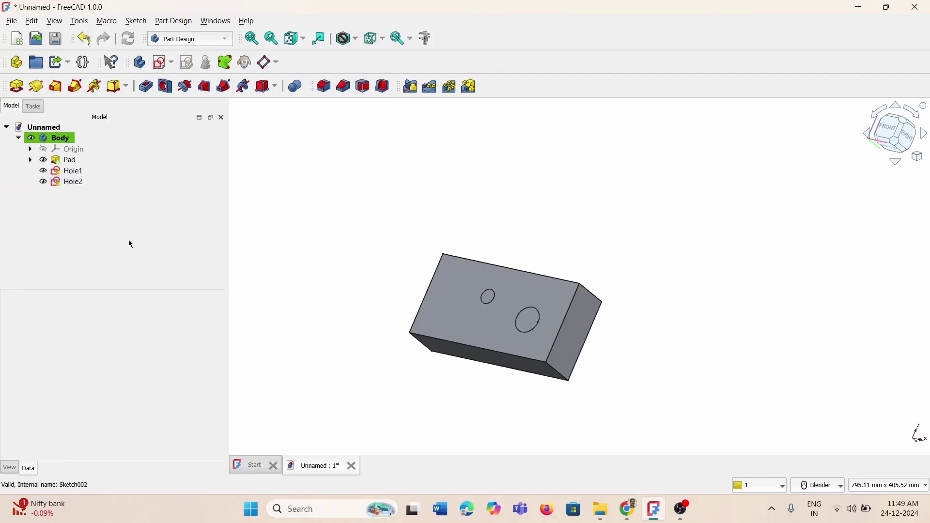
left_click(73, 185)
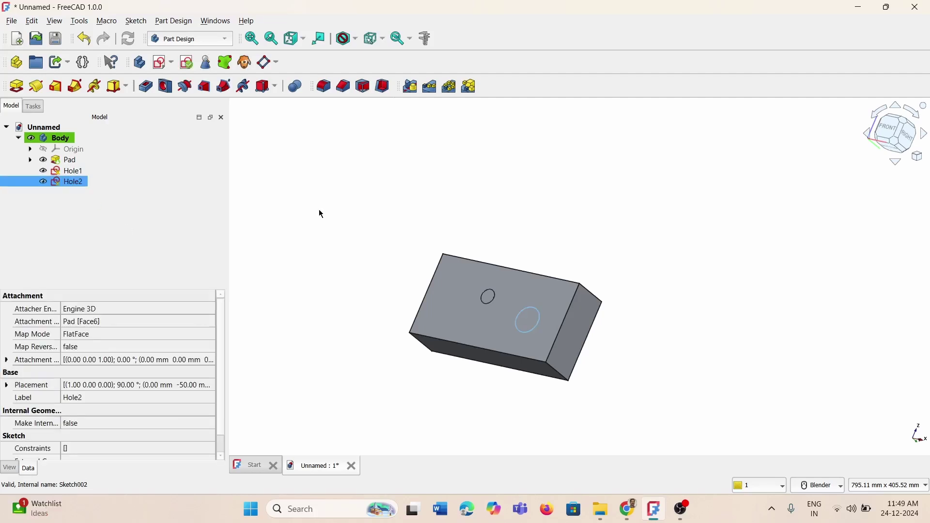
Apply the Hole tool to the circle sketches, previewing a 6 mm, 25 mm deep hole
left_click(76, 172)
left_click(75, 185)
left_click(165, 87)
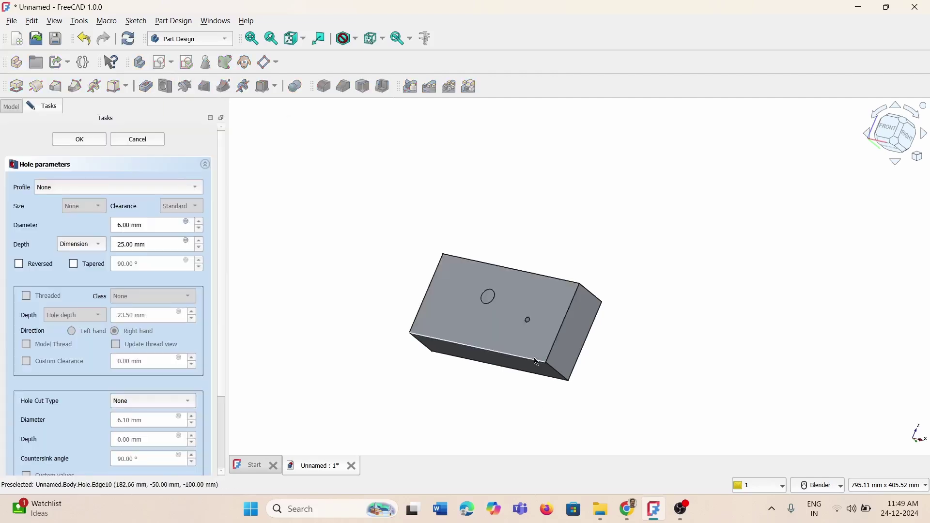
middle_click_drag(514, 320, 540, 333)
scroll(540, 333, "up", 5)
scroll(531, 295, "down", 3)
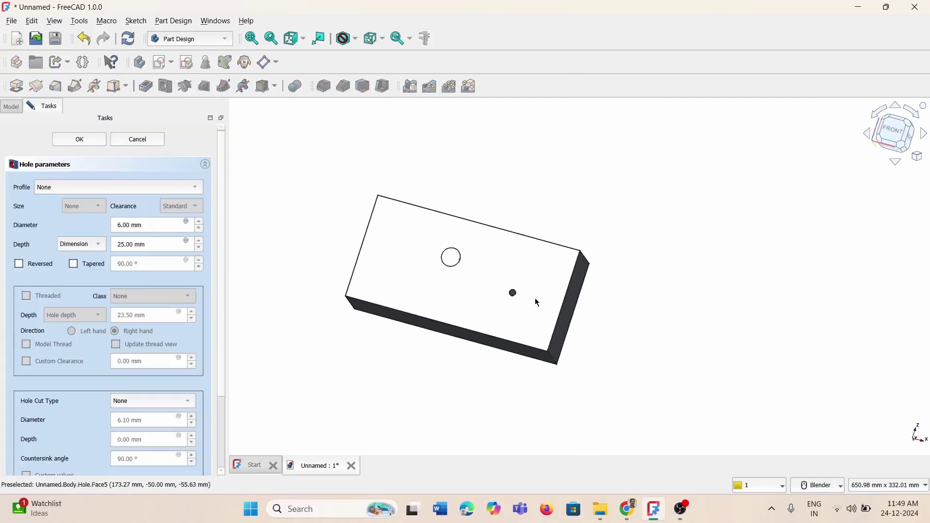
scroll(525, 299, "up", 2)
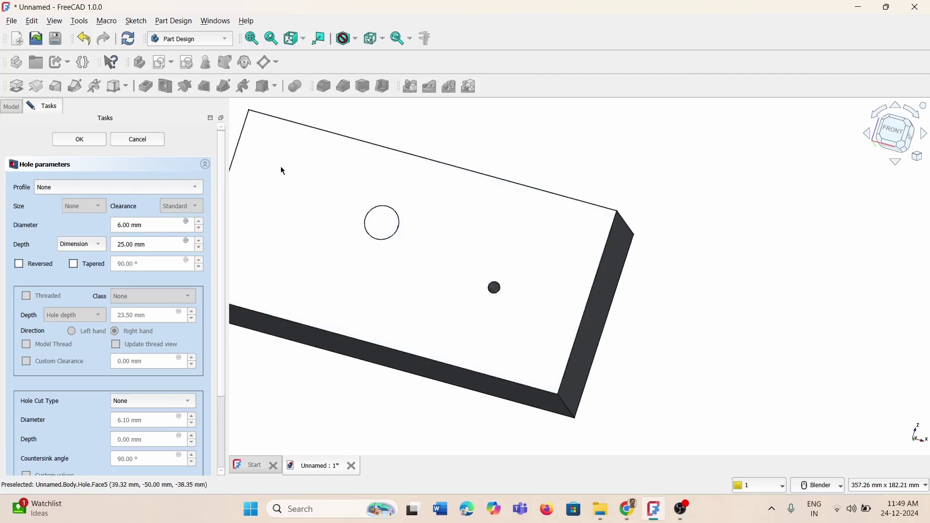
Set the hole to the ISO metric regular profile at size M8
left_click(90, 187)
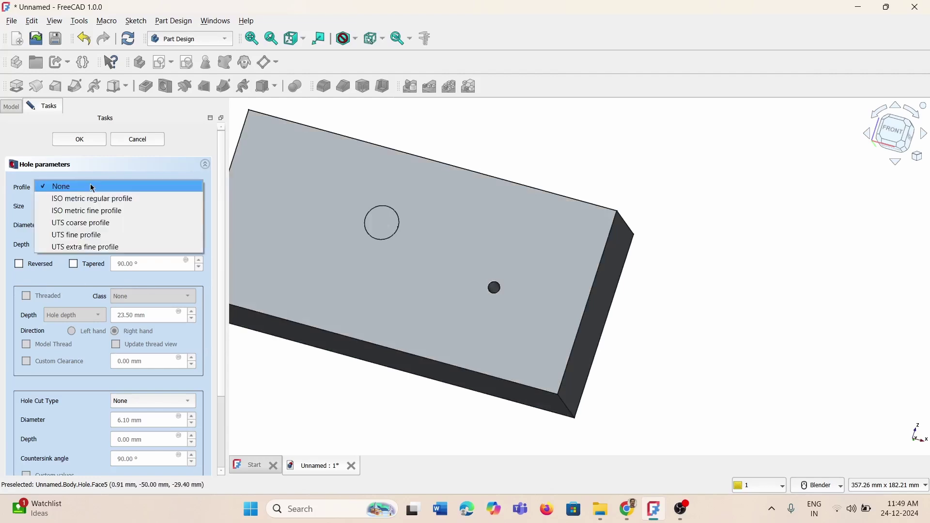
left_click(126, 199)
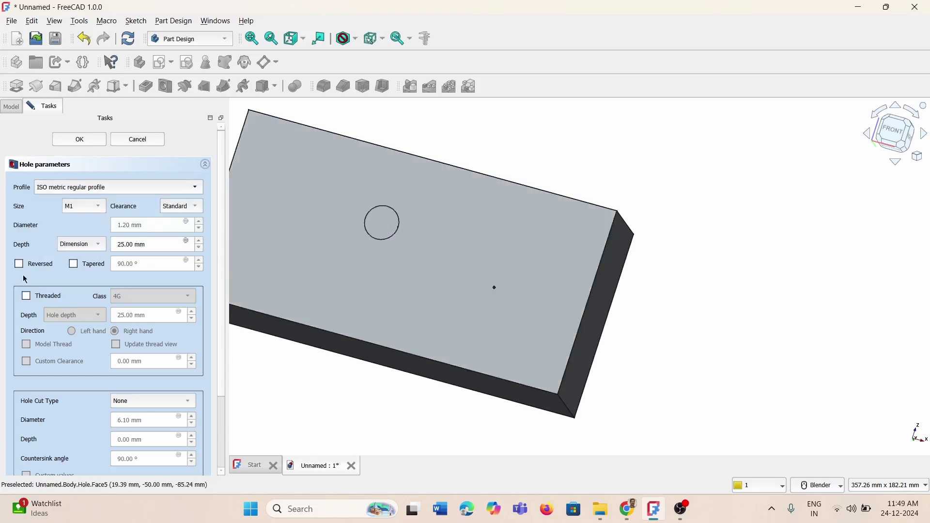
left_click(97, 211)
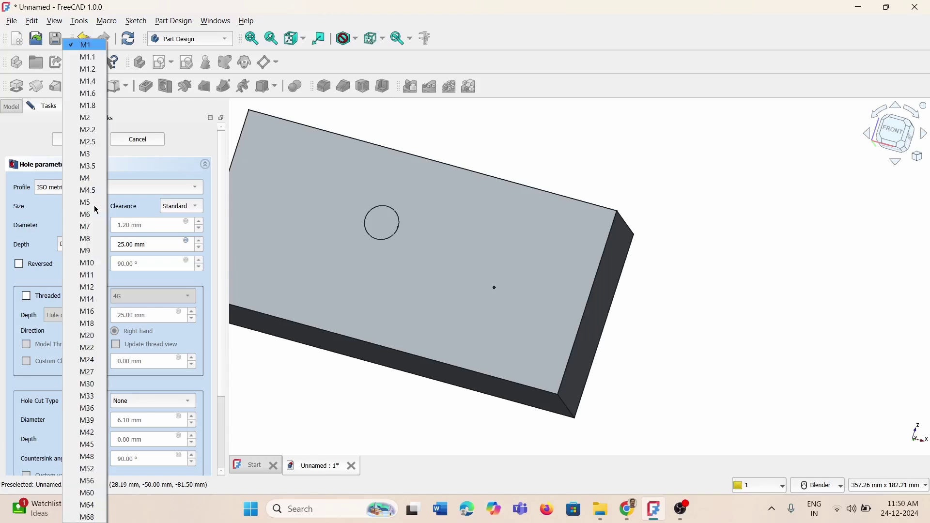
left_click(93, 241)
middle_click_drag(595, 285, 454, 283)
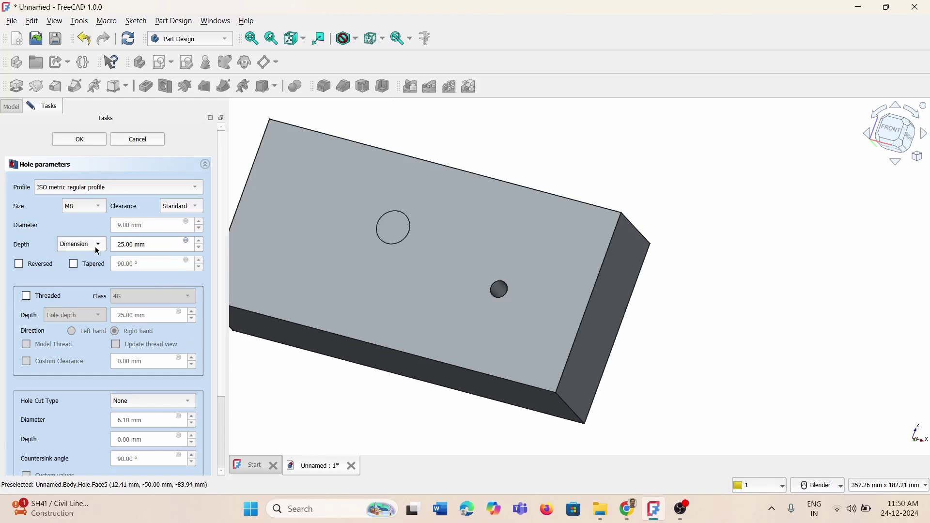
Keep the hole depth at 25.00 mm and the clearance at Standard
left_click(199, 247)
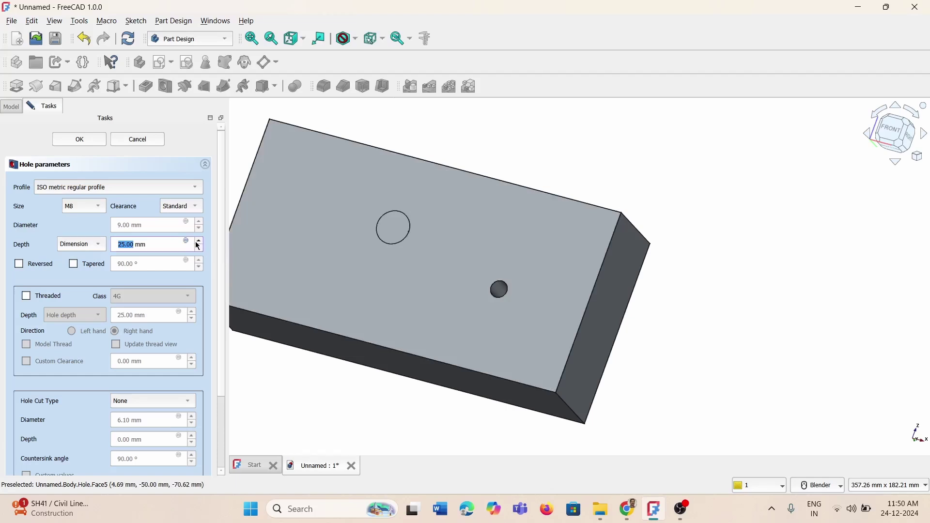
left_click(186, 241)
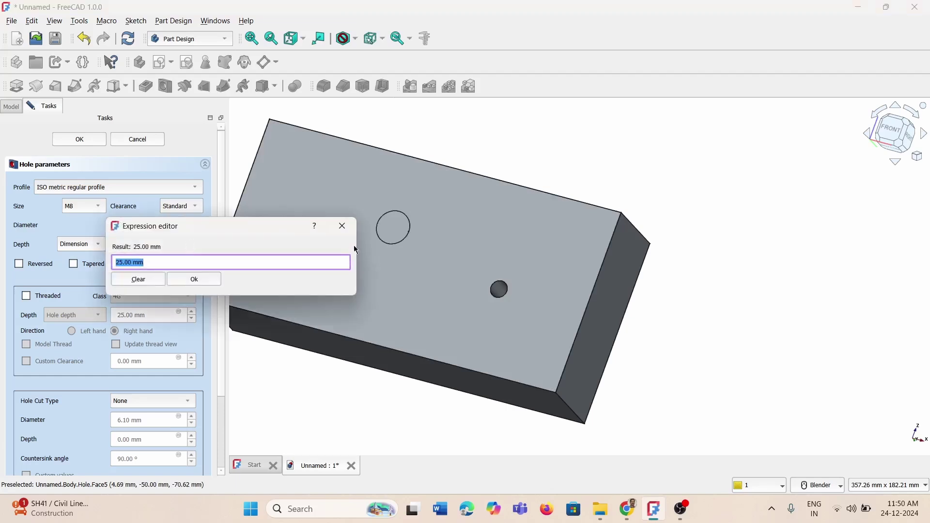
left_click(343, 227)
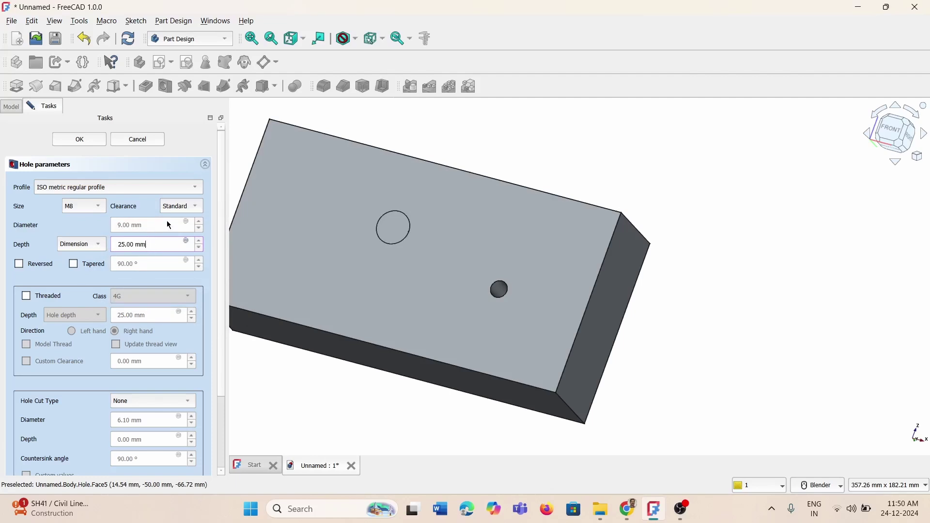
left_click(181, 207)
left_click(193, 204)
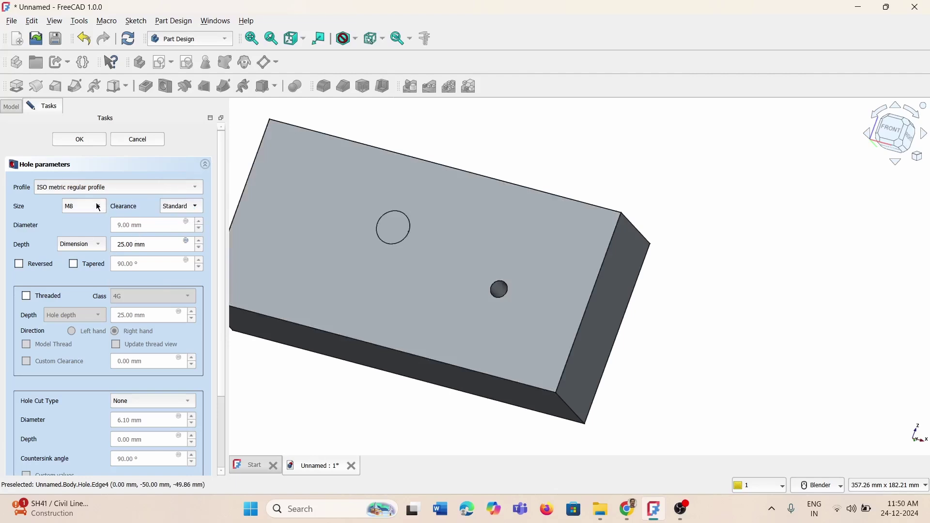
Make the hole threaded, class 4G, with a modelled thread shown in the preview
left_click(26, 296)
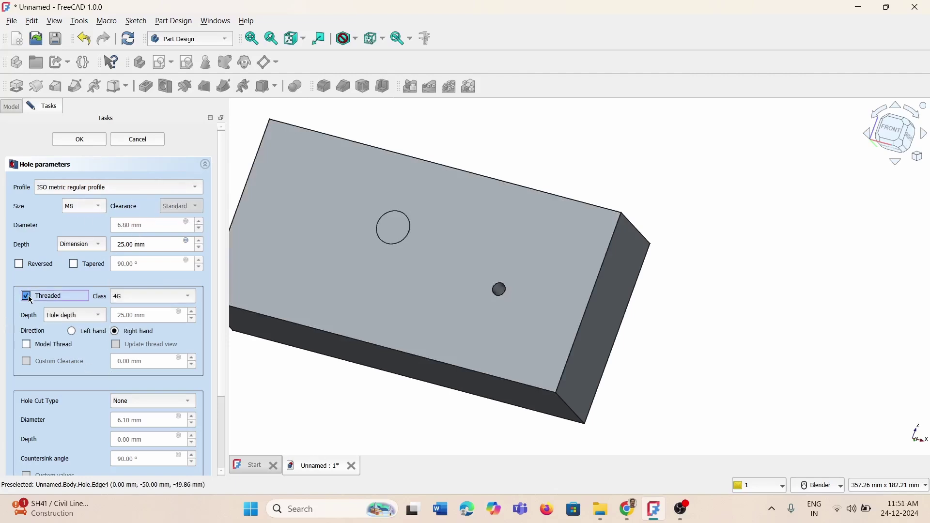
left_click(156, 304)
left_click(154, 300)
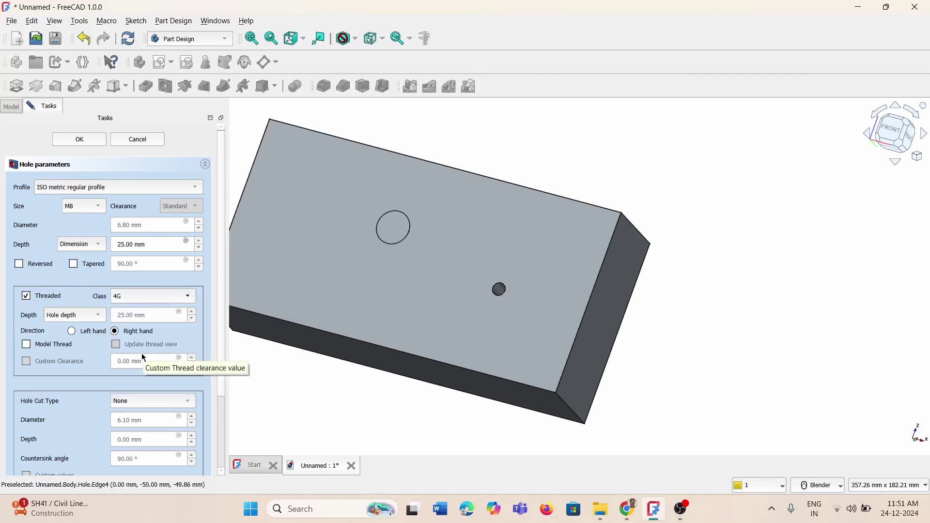
left_click(27, 346)
left_click(115, 347)
scroll(455, 324, "up", 5)
scroll(466, 286, "up", 4)
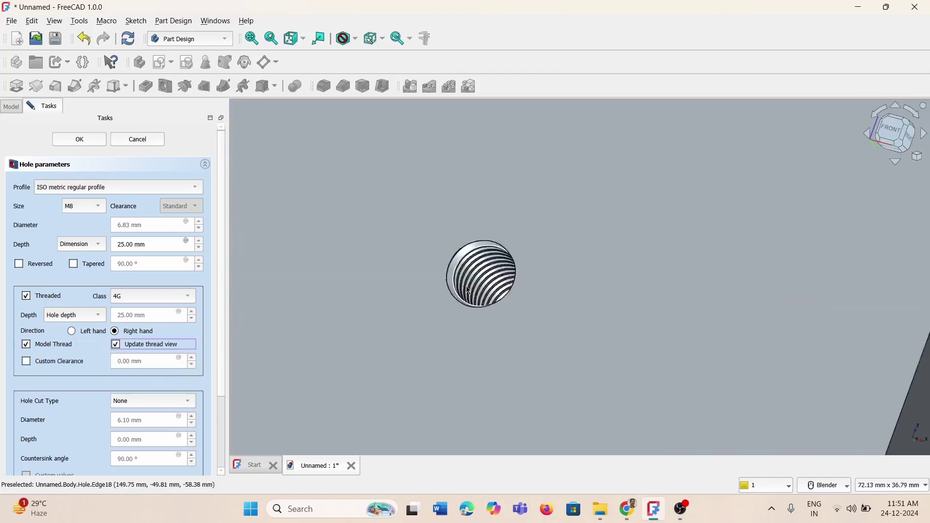
scroll(605, 320, "down", 5)
scroll(626, 334, "down", 4)
mouse_move(623, 328)
middle_mouse_down()
mouse_move(644, 328)
mouse_move(664, 348)
mouse_move(639, 334)
middle_mouse_up()
Raise the hole depth to 59 mm
left_click_drag(141, 246, 120, 247)
scroll(189, 240, "up", 1)
scroll(168, 247, "up", 20)
mouse_move(596, 341)
middle_mouse_down()
mouse_move(623, 374)
mouse_move(649, 355)
mouse_move(628, 334)
mouse_move(629, 357)
mouse_move(604, 372)
mouse_move(579, 365)
middle_mouse_up()
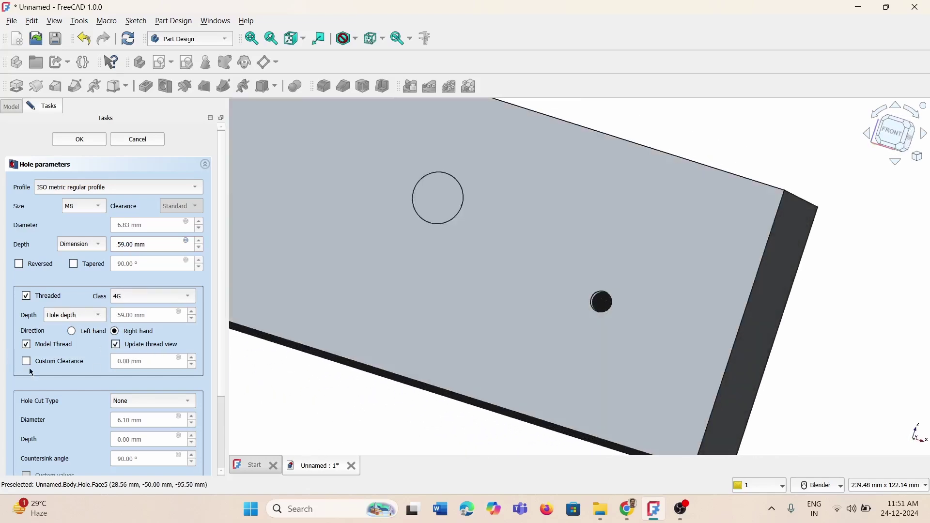
Keep thread depth equal to hole depth and make the hole countersunk
left_click(97, 320)
left_click(98, 314)
scroll(223, 350, "down", 3)
scroll(226, 355, "down", 1)
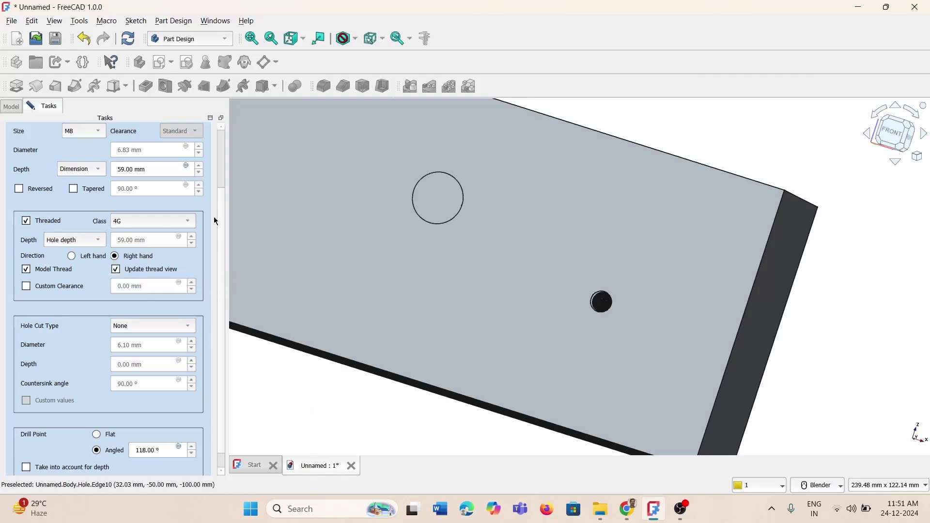
left_click(178, 326)
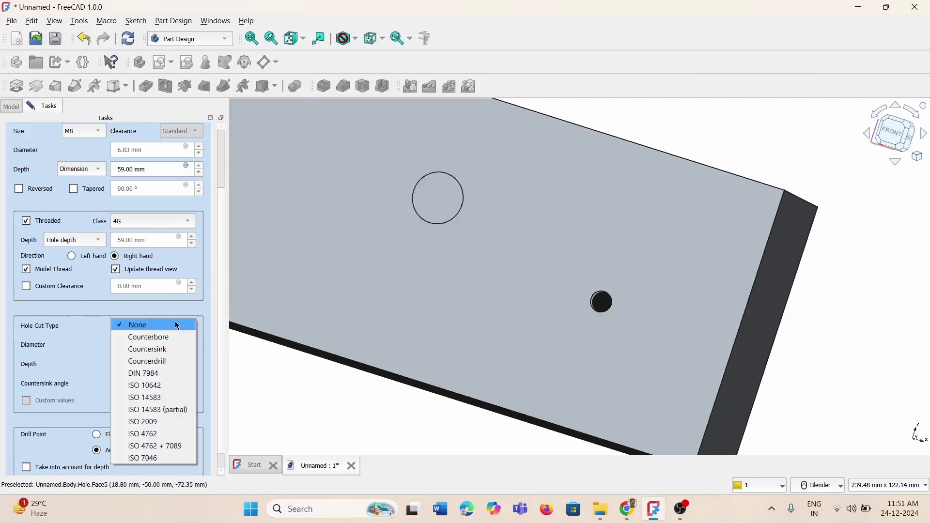
key("Escape")
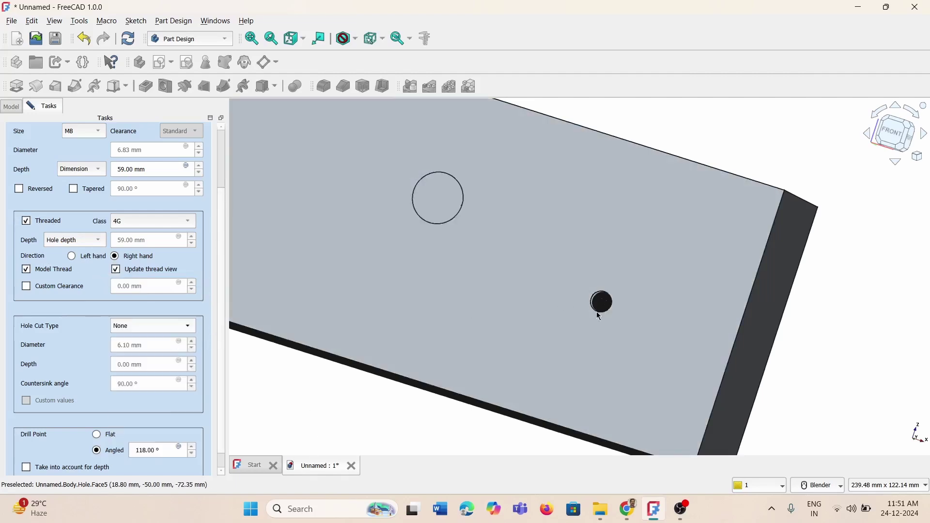
key("Down")
key("Down")
scroll(603, 314, "up", 5)
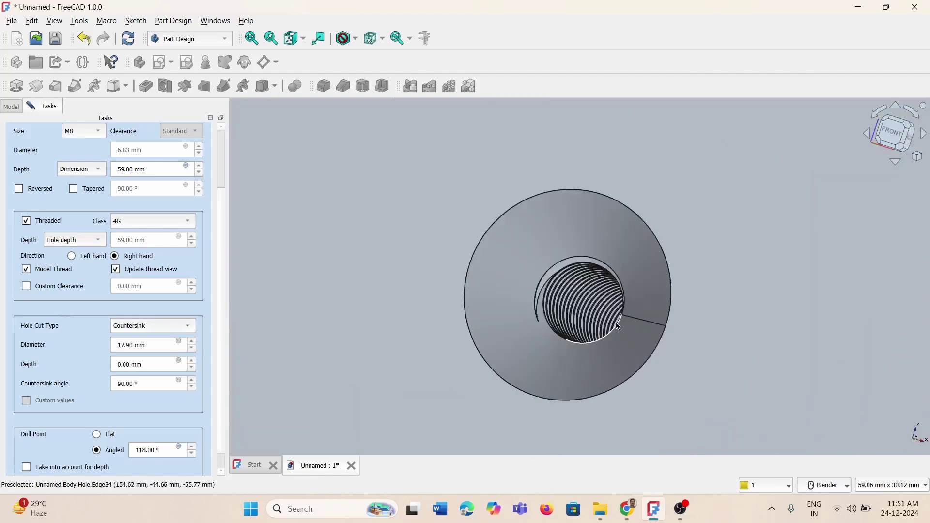
middle_click_drag(624, 327, 697, 308)
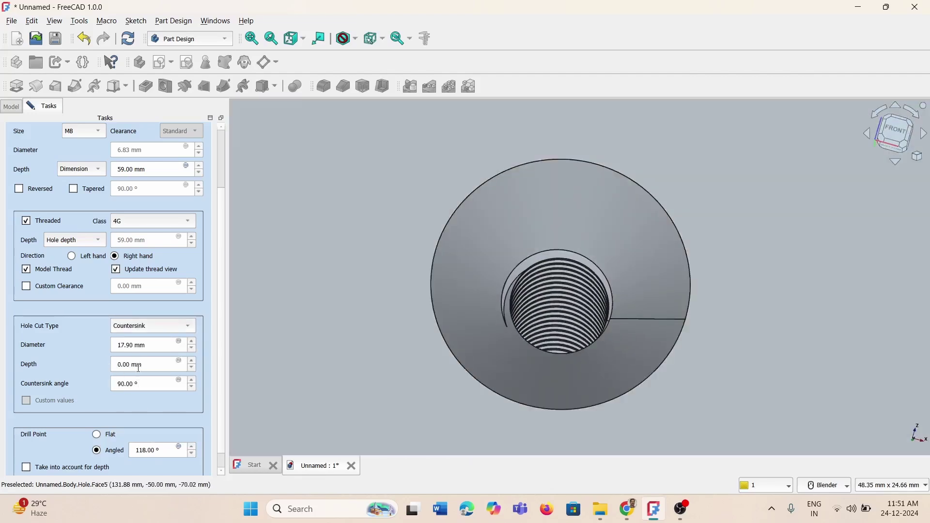
scroll(222, 305, "down", 1)
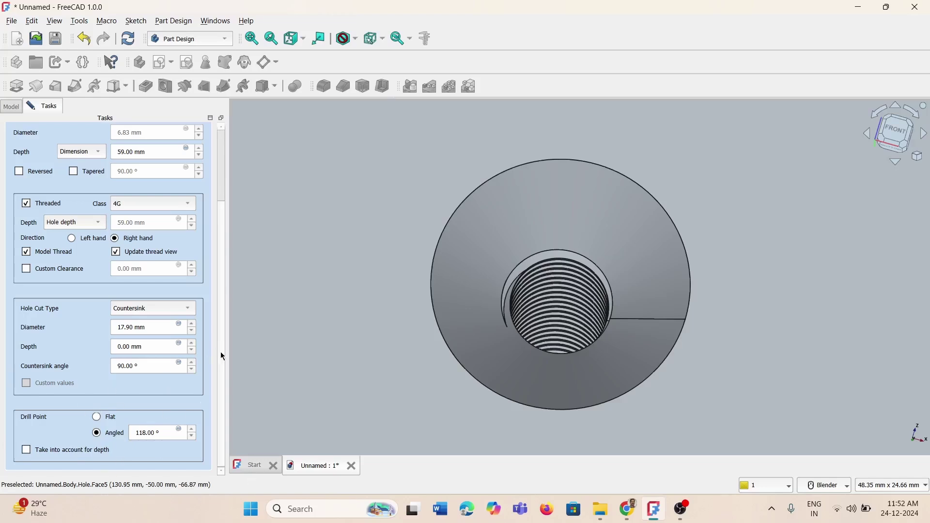
left_click_drag(220, 351, 219, 281)
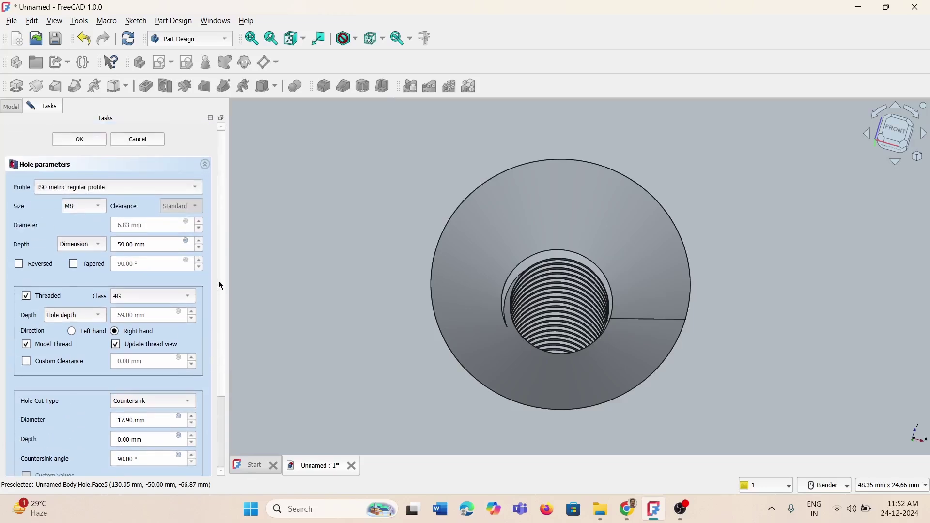
Commit the M8 countersunk hole and view the whole block
left_click(69, 140)
middle_click_drag(556, 371, 537, 305)
scroll(555, 317, "down", 5)
scroll(556, 318, "down", 5)
scroll(550, 252, "up", 3)
middle_click_drag(547, 347, 547, 363)
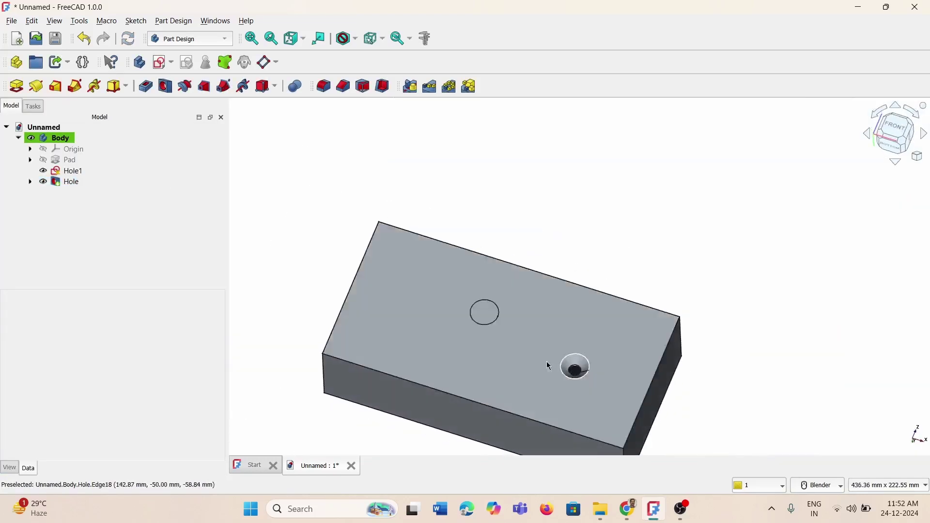
Start a new hole from the Hole1 sketch with ISO metric regular profile, size M12
left_click(70, 171)
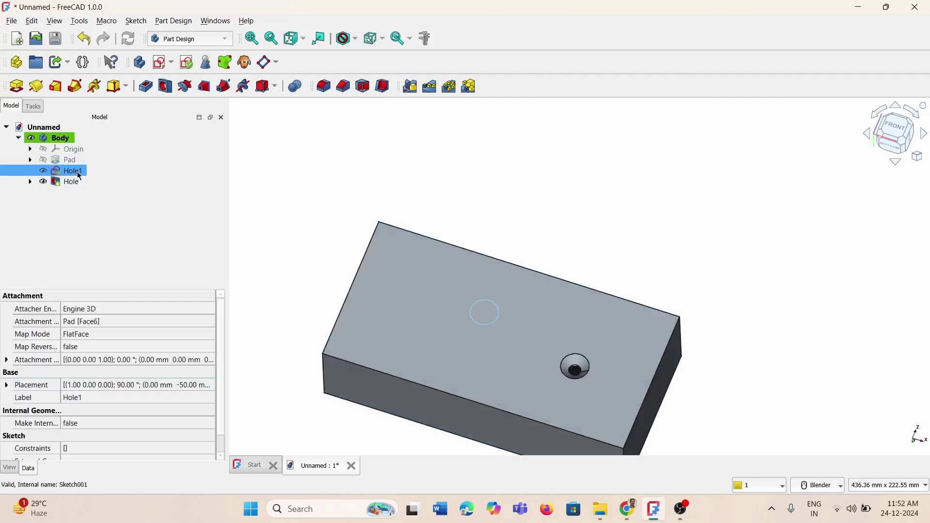
left_click(165, 86)
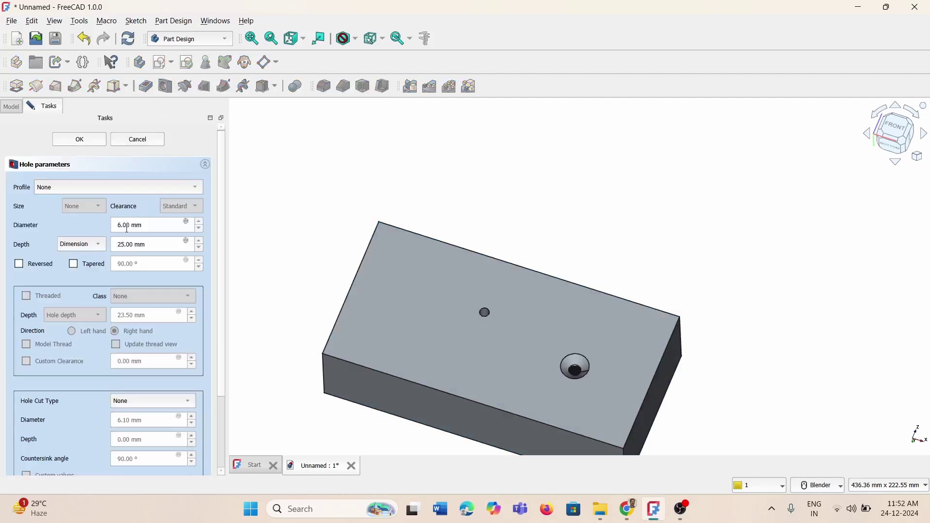
left_click(91, 187)
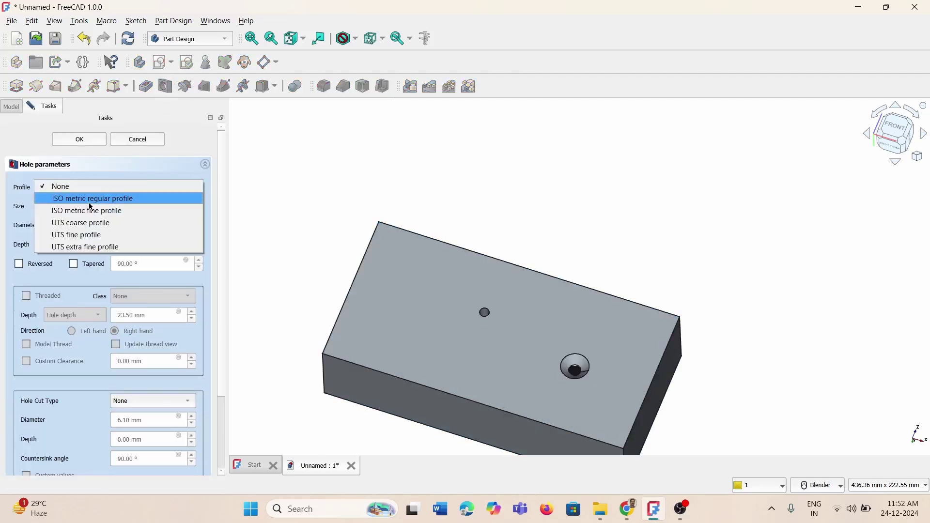
key("Escape")
key("Down")
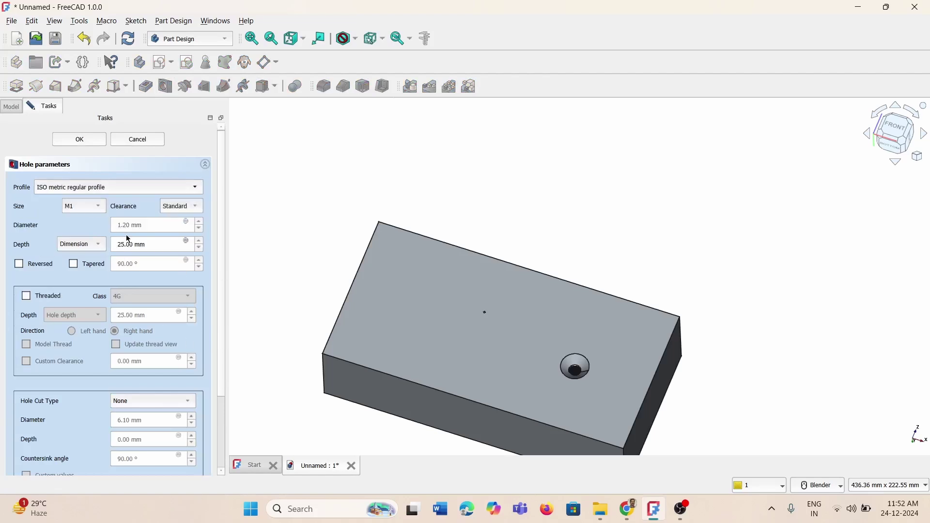
left_click(91, 206)
left_click(89, 287)
Make the M12 hole a modelled left-hand thread
left_click(39, 296)
left_click(27, 344)
left_click(115, 346)
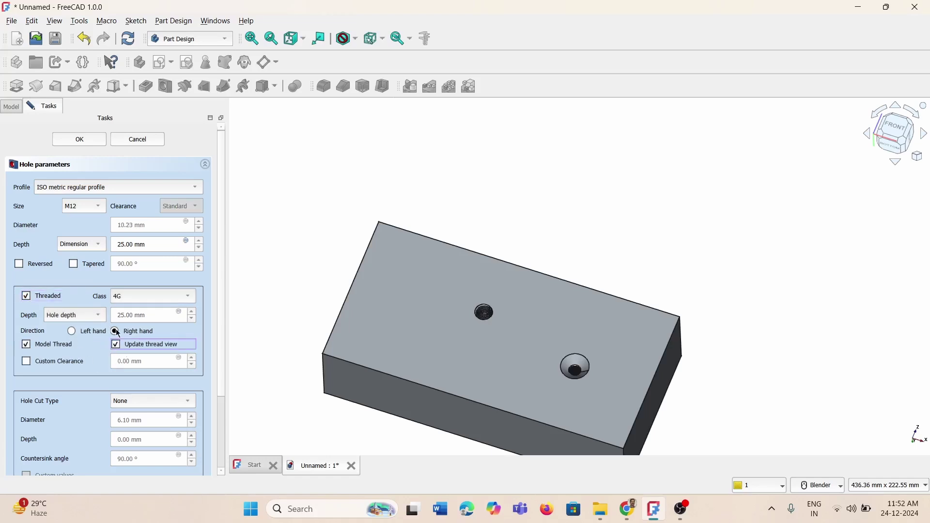
left_click(86, 333)
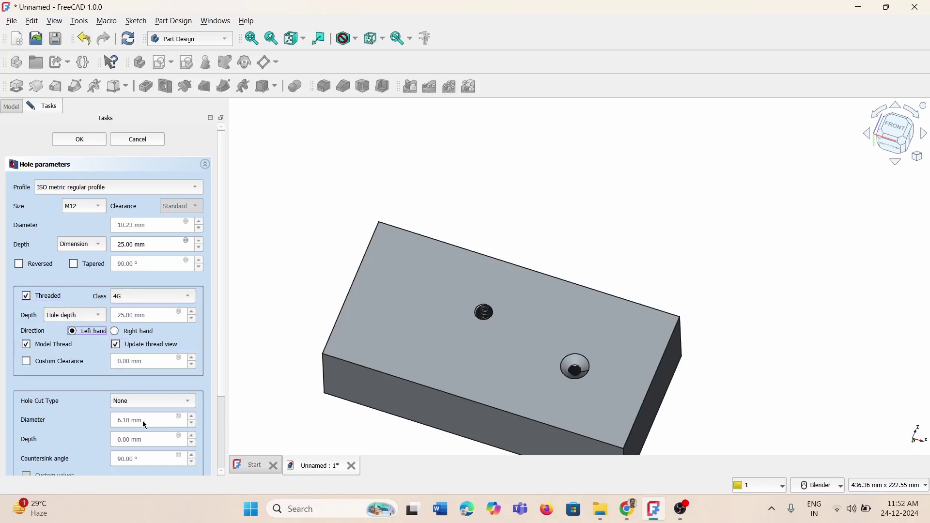
scroll(143, 420, "down", 3)
Give the hole a 20 mm counterbore, 3.40 mm deep
left_click(140, 314)
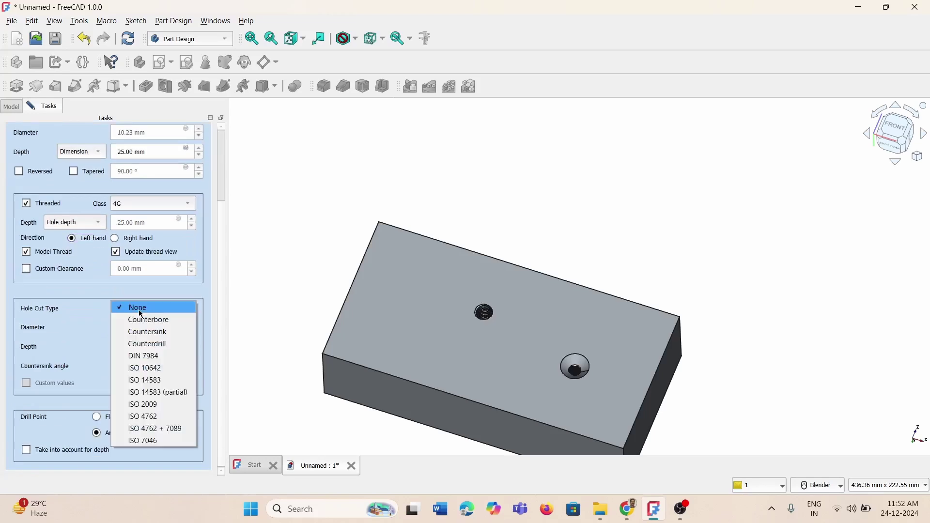
left_click(162, 321)
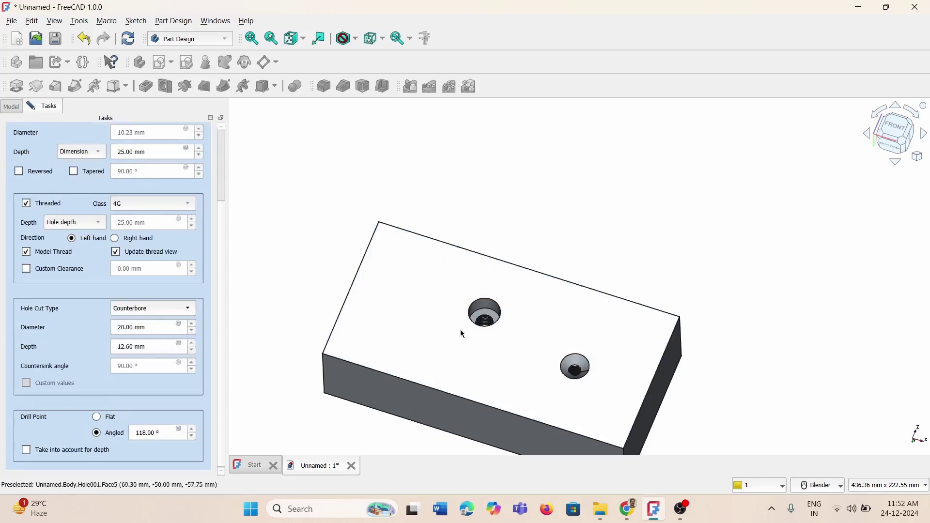
middle_click_drag(508, 346, 480, 338)
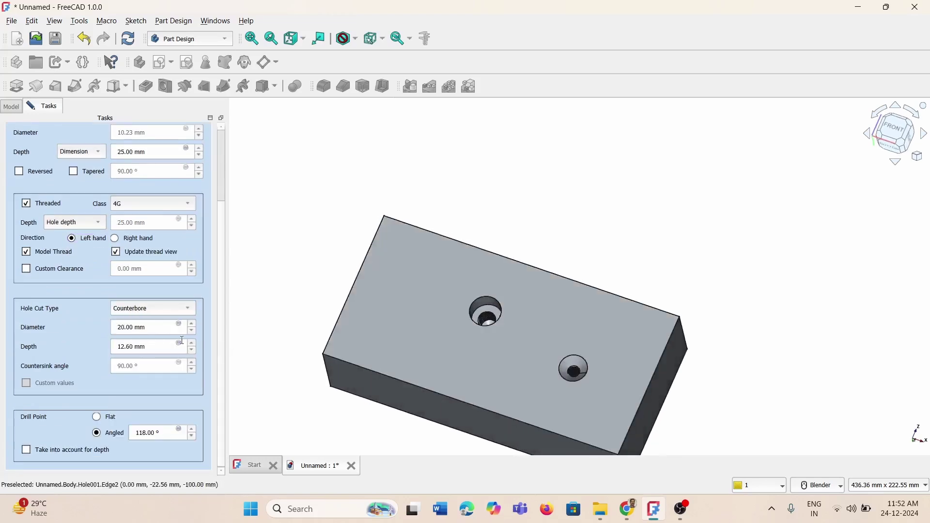
double_click(132, 346)
scroll(131, 345, "up", 1)
scroll(124, 346, "down", 1)
scroll(132, 349, "down", 2)
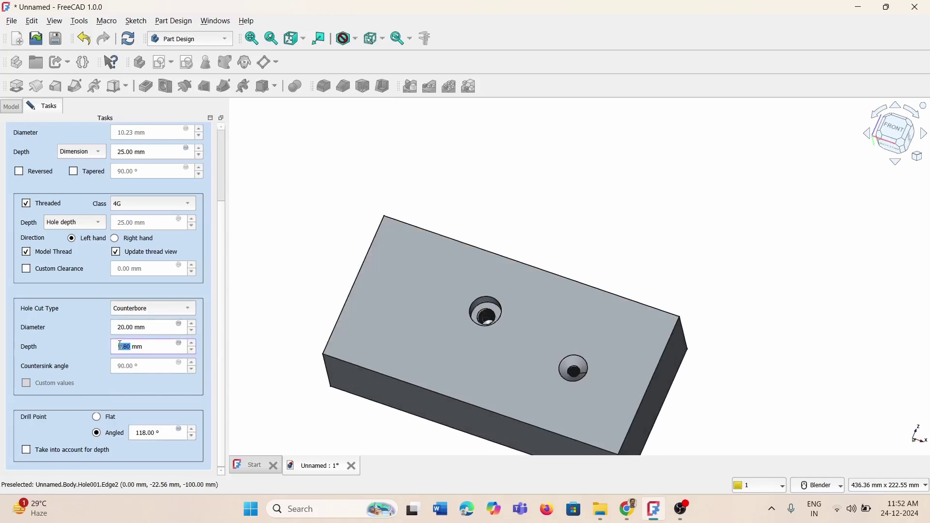
scroll(128, 348, "down", 3)
scroll(124, 346, "down", 2)
mouse_move(507, 318)
middle_mouse_down()
mouse_move(515, 266)
mouse_move(509, 306)
middle_mouse_up()
scroll(224, 307, "up", 3)
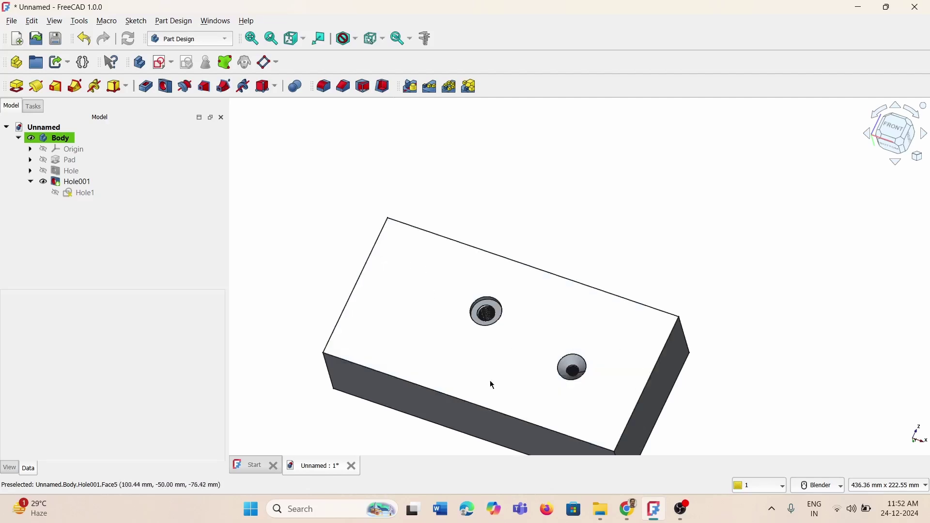
Relink Hole001's Profile property to the Hole2 sketch
left_click(78, 182)
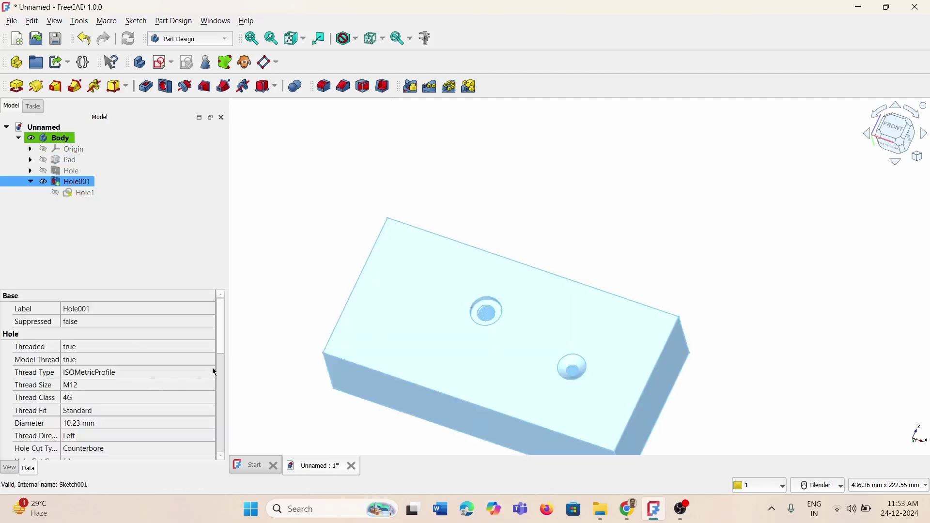
left_click_drag(222, 345, 219, 443)
left_click(173, 393)
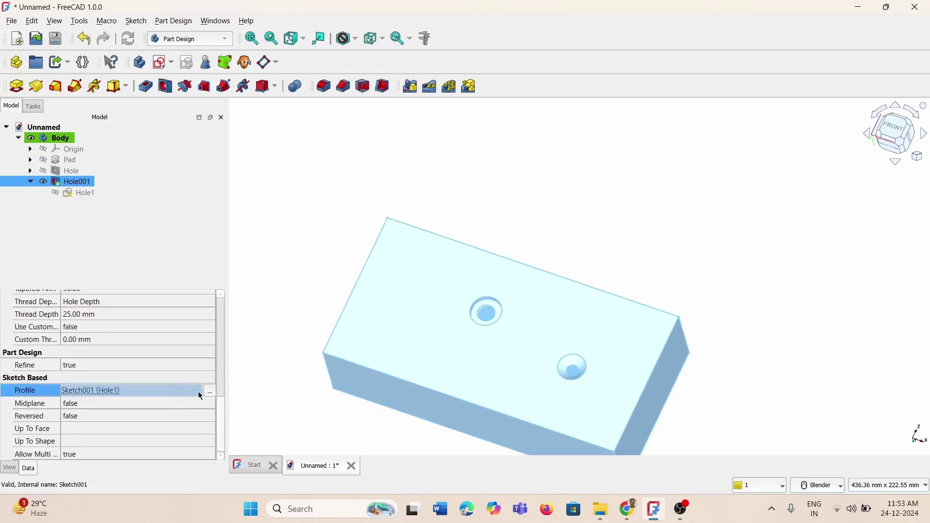
left_click(211, 392)
left_click(387, 254)
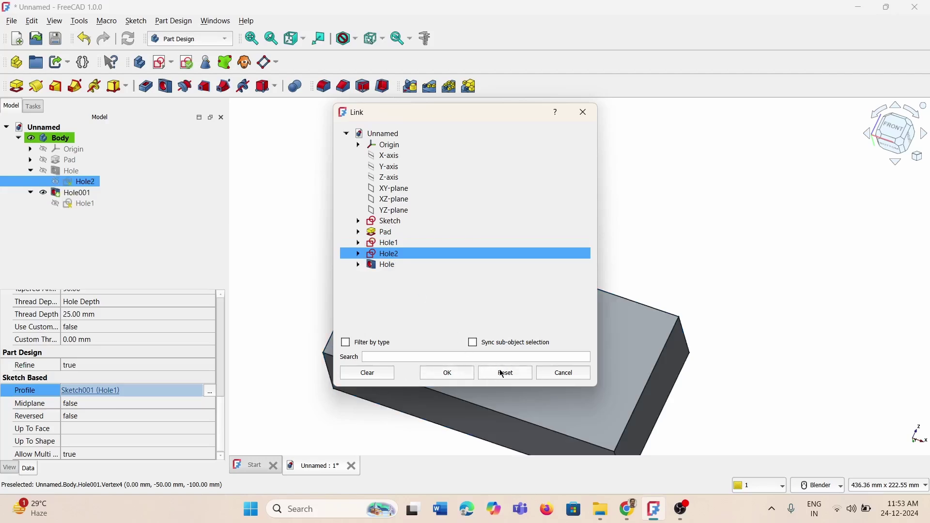
left_click(448, 376)
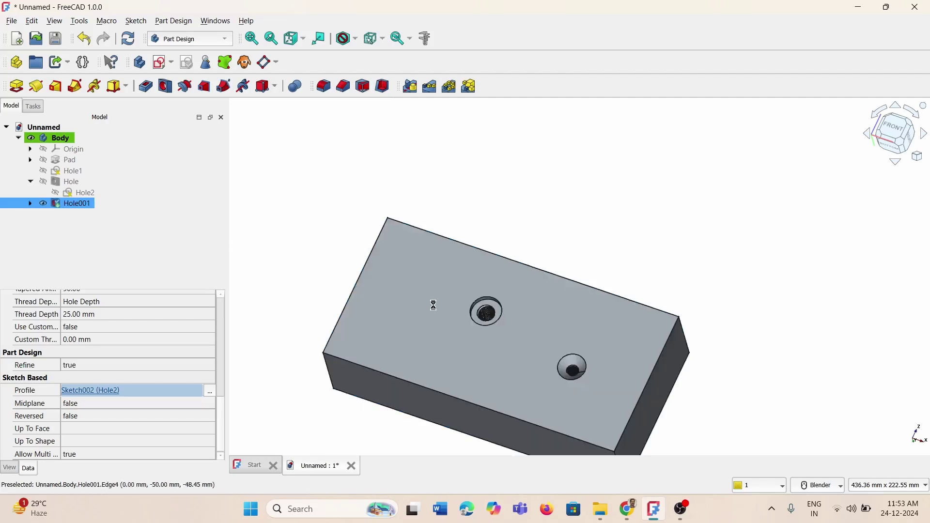
left_click(269, 229)
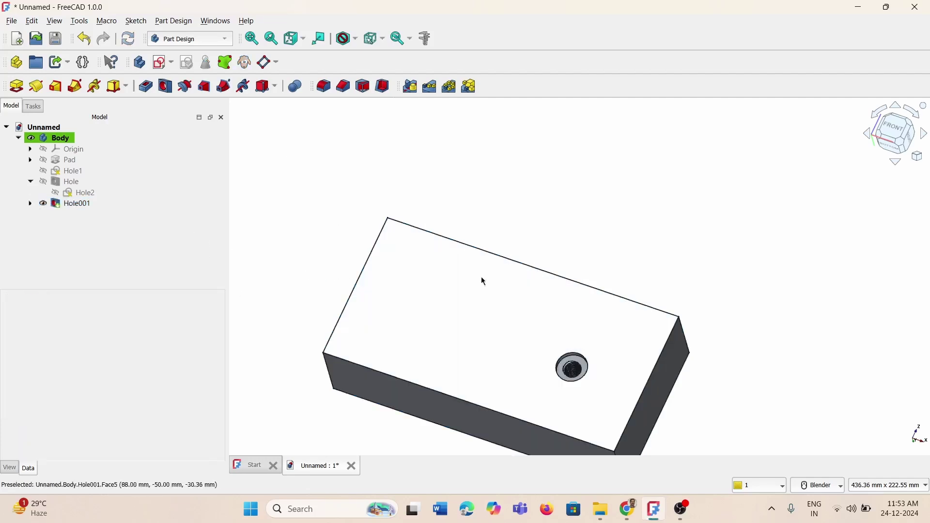
Relink the Hole feature's Profile property to the Hole1 sketch
left_click(73, 182)
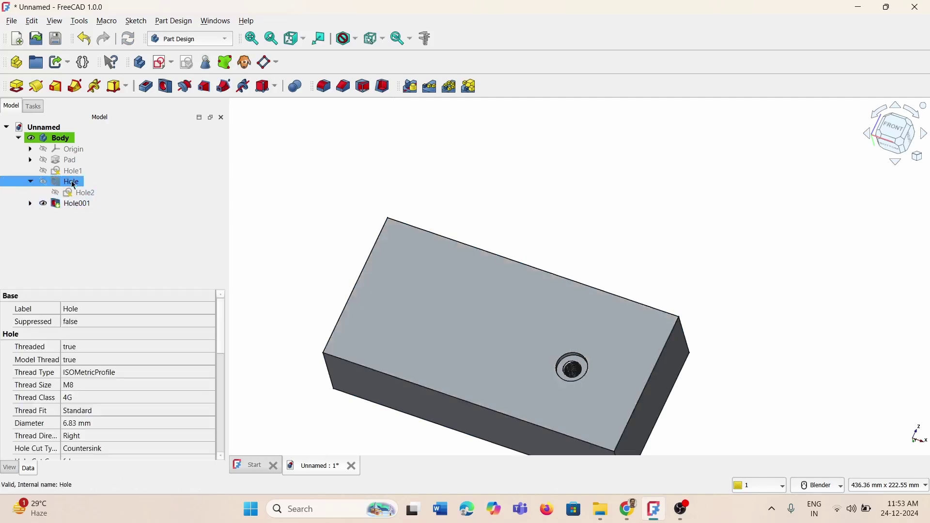
left_click_drag(224, 328, 223, 432)
left_click(158, 395)
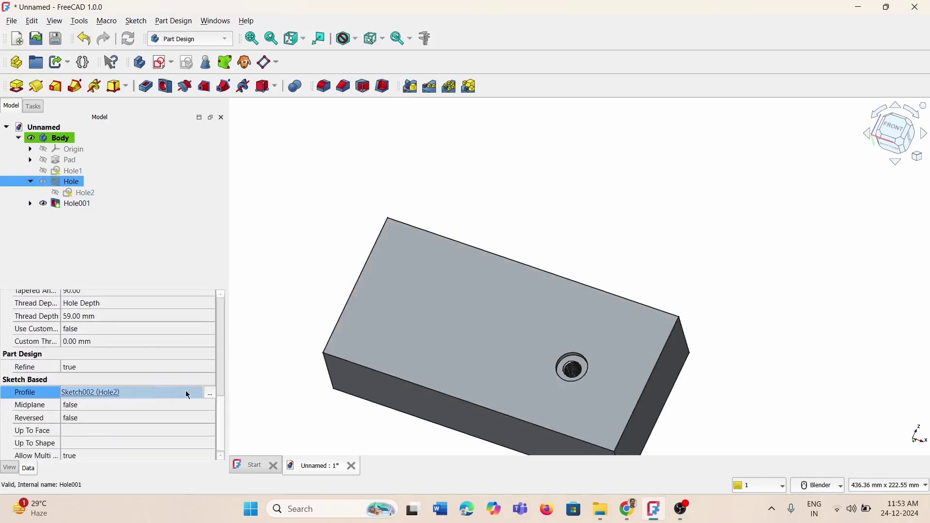
left_click(211, 393)
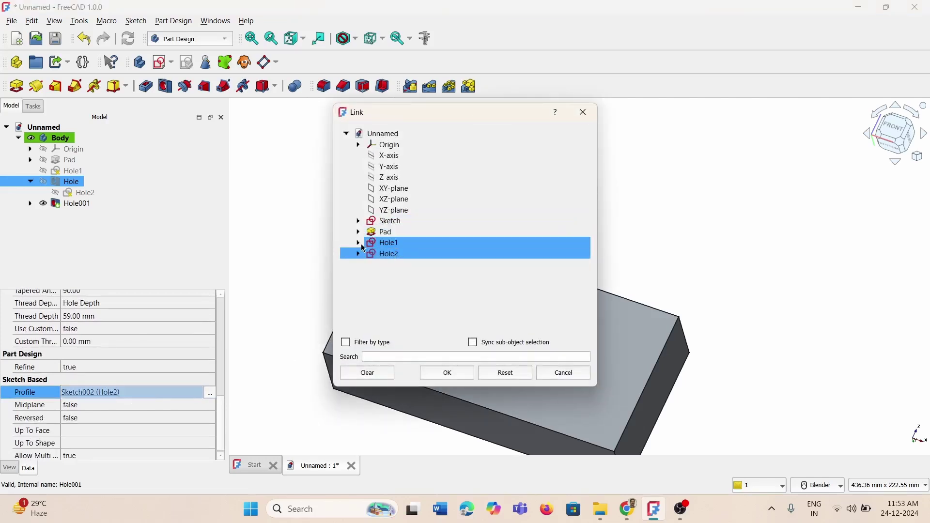
left_click(393, 243)
left_click(445, 372)
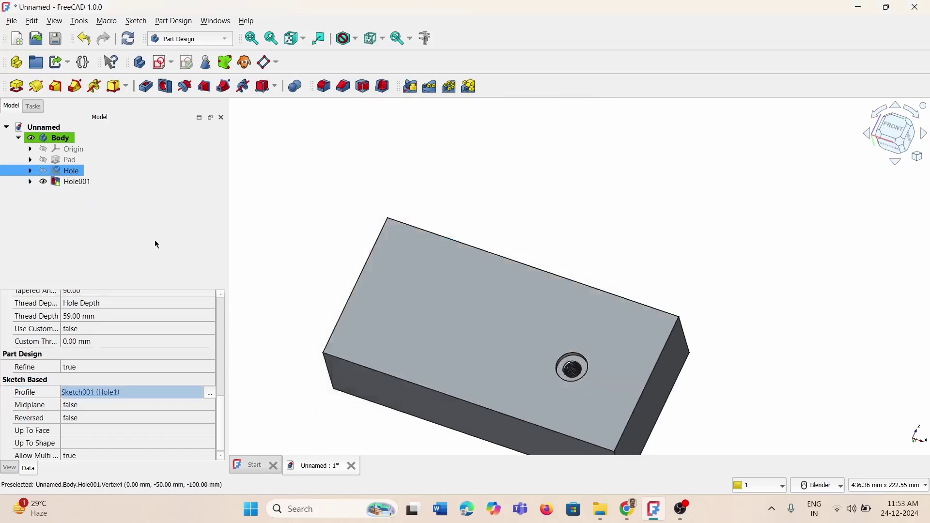
left_click(153, 238)
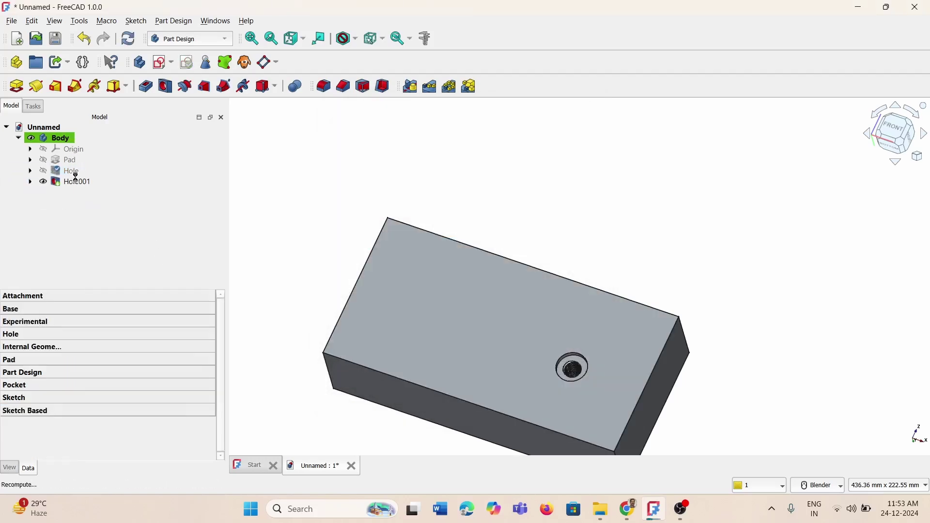